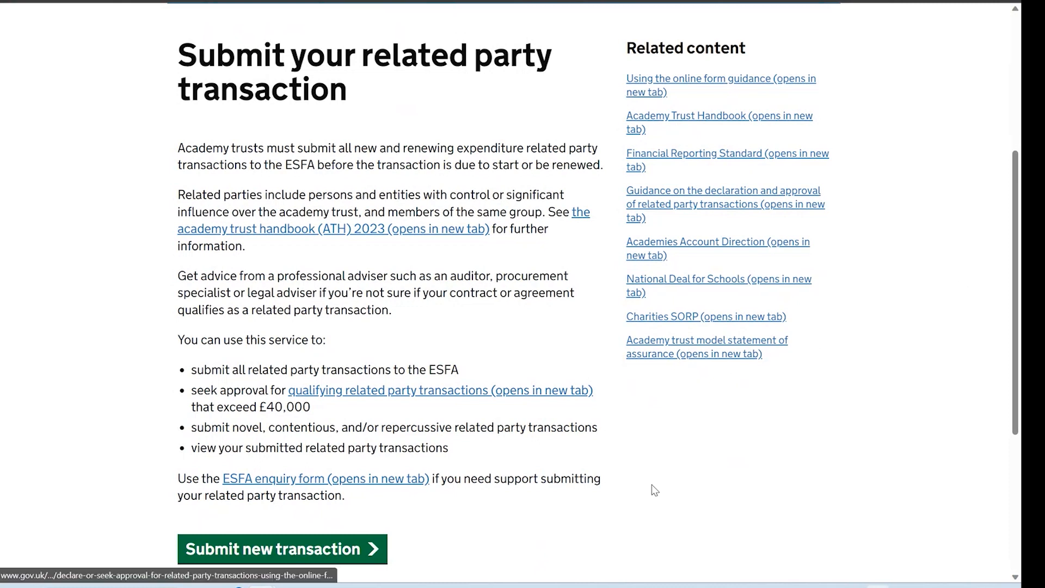
# Scroll the start page down to the Submit new transaction button
pyautogui.scroll(-1, 655, 490)
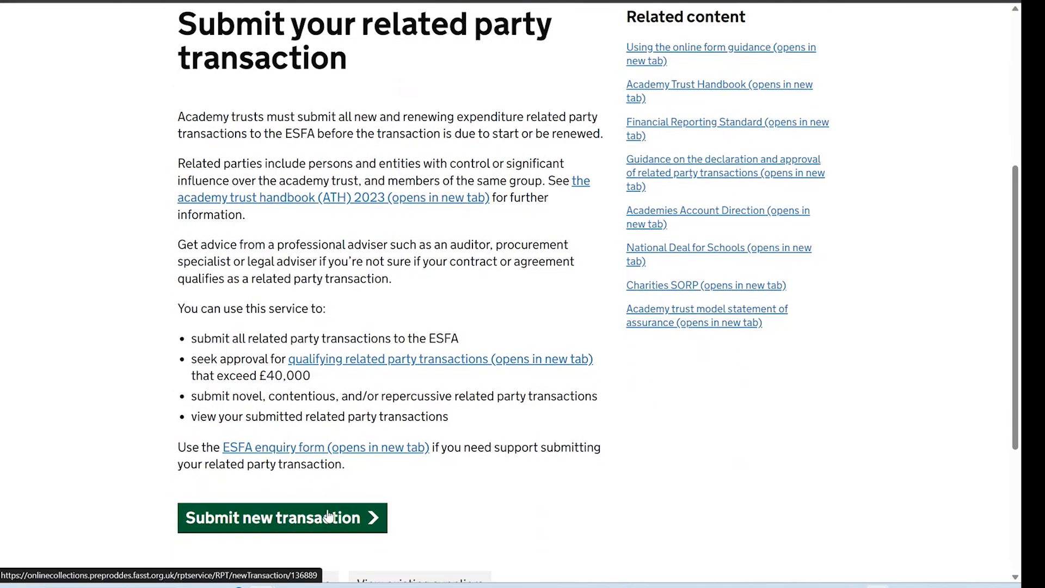
# Begin a transaction with Diocese Sam as supplier, then save and exit to the start page
pyautogui.click(328, 517)
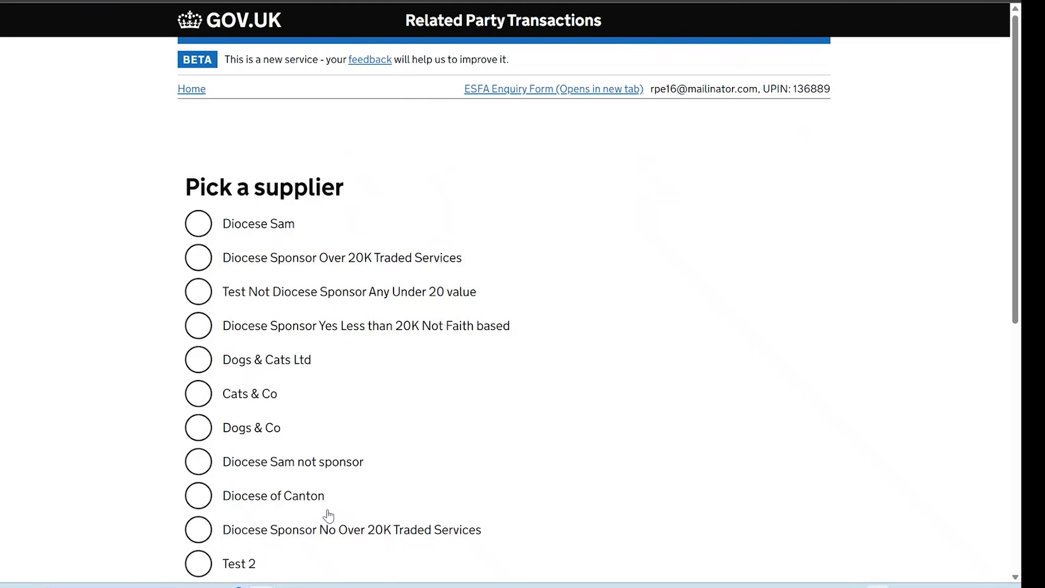
pyautogui.click(267, 228)
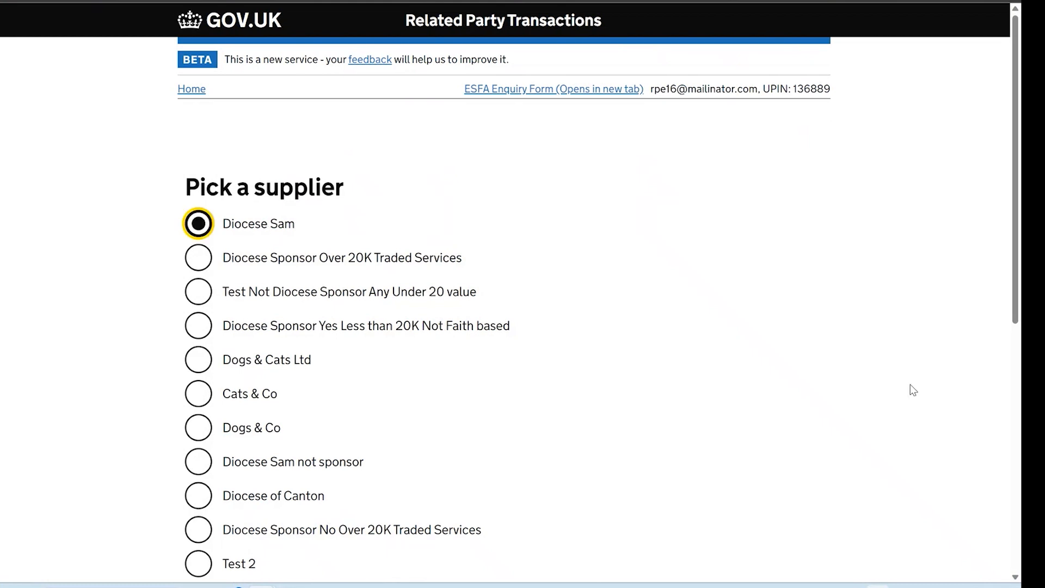
pyautogui.scroll(-5, 910, 385)
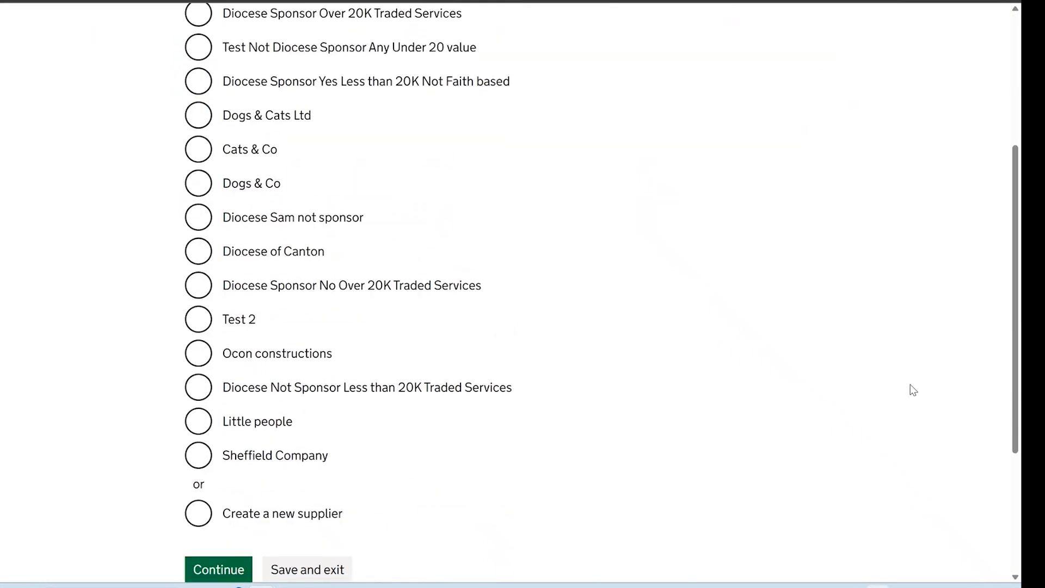
pyautogui.scroll(-1, 913, 390)
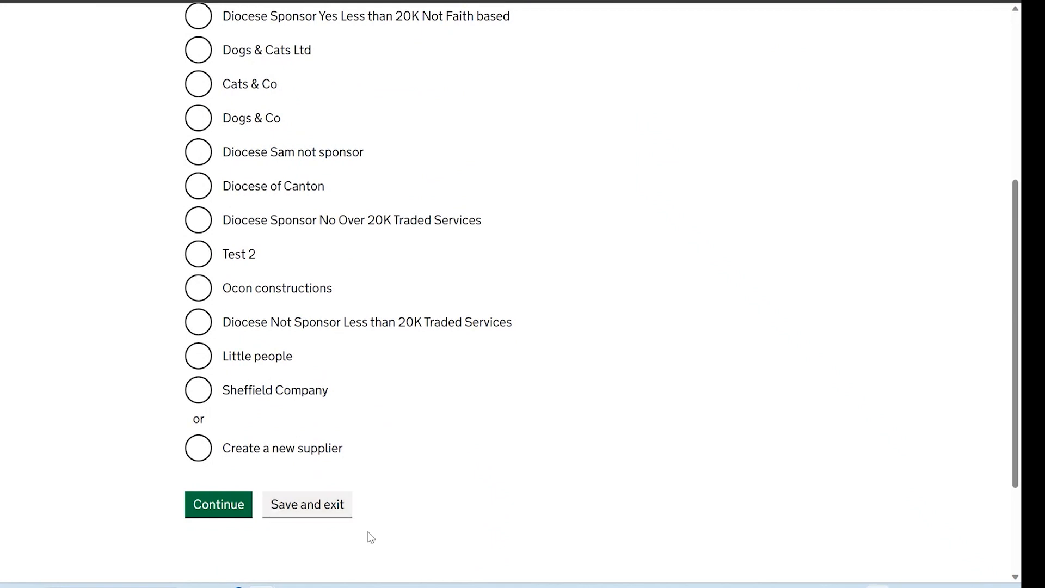
pyautogui.click(318, 509)
pyautogui.scroll(3, 318, 510)
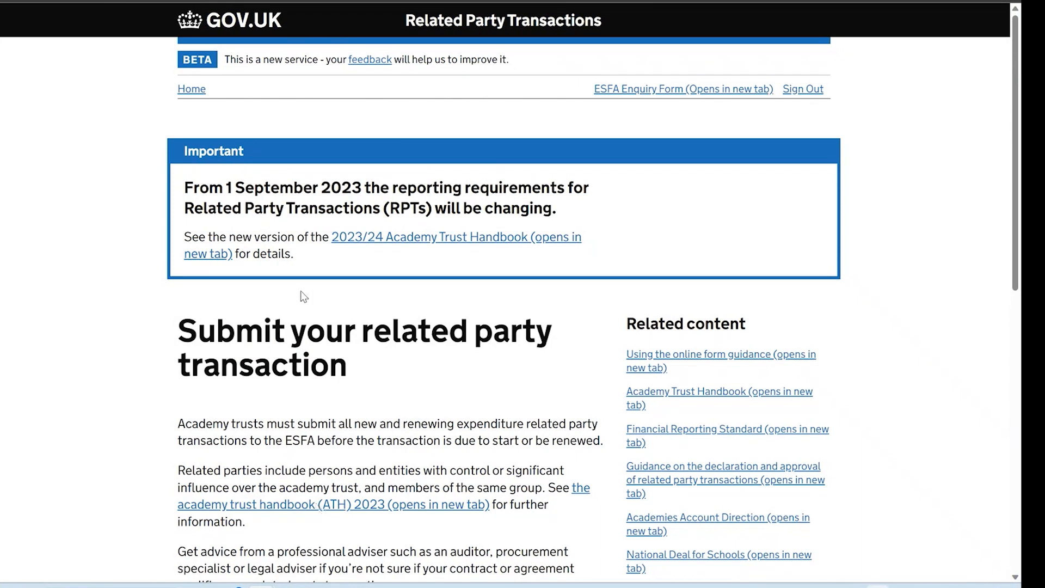
pyautogui.scroll(-7, 314, 399)
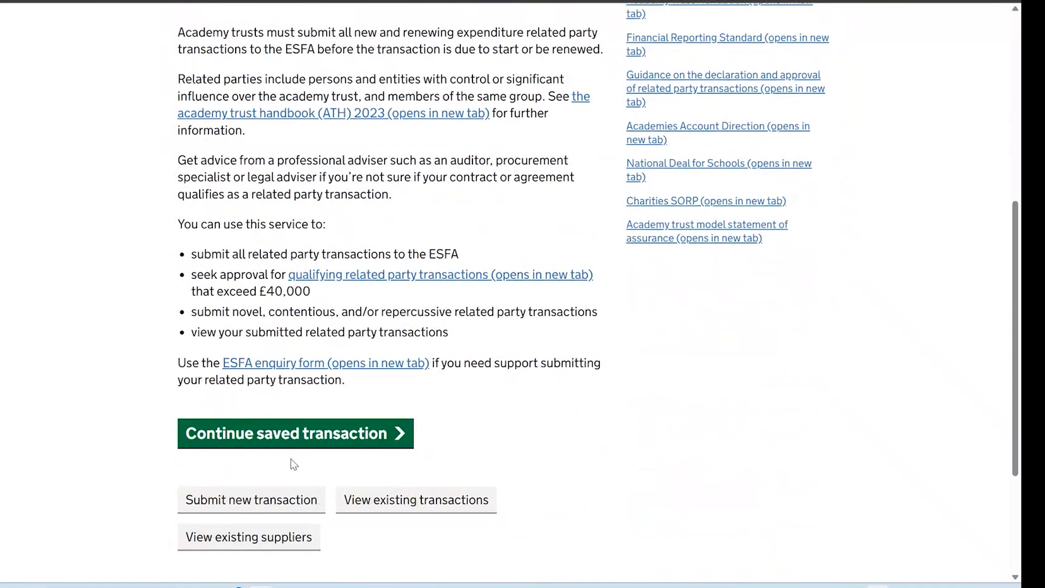
pyautogui.click(317, 436)
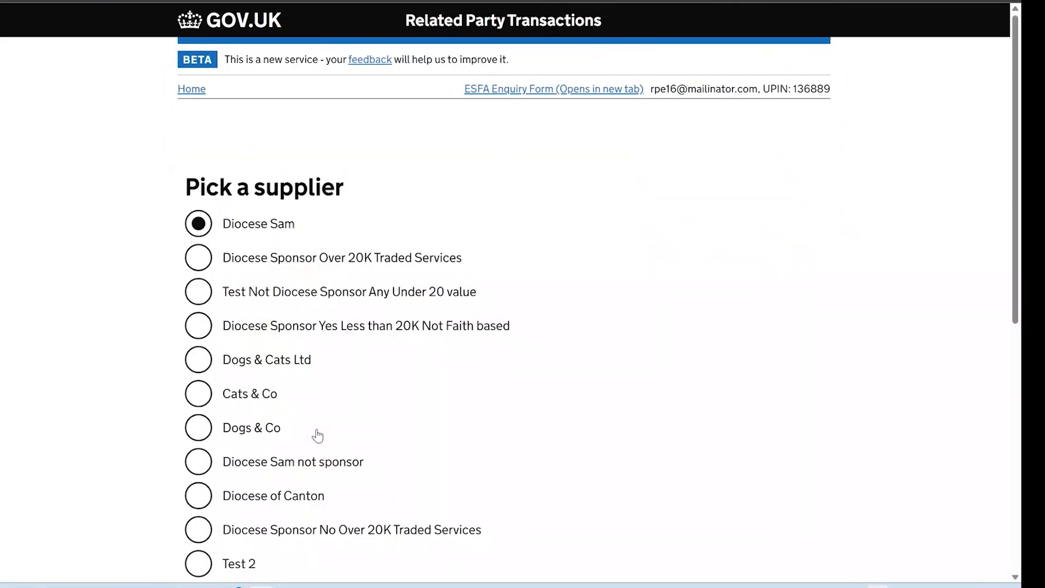
pyautogui.scroll(-6, 317, 436)
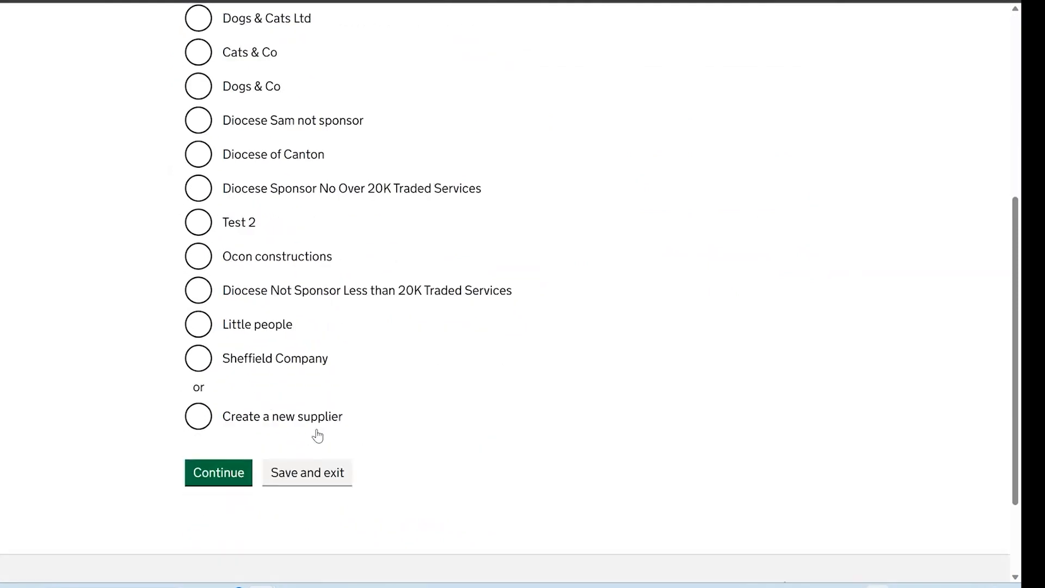
pyautogui.click(303, 472)
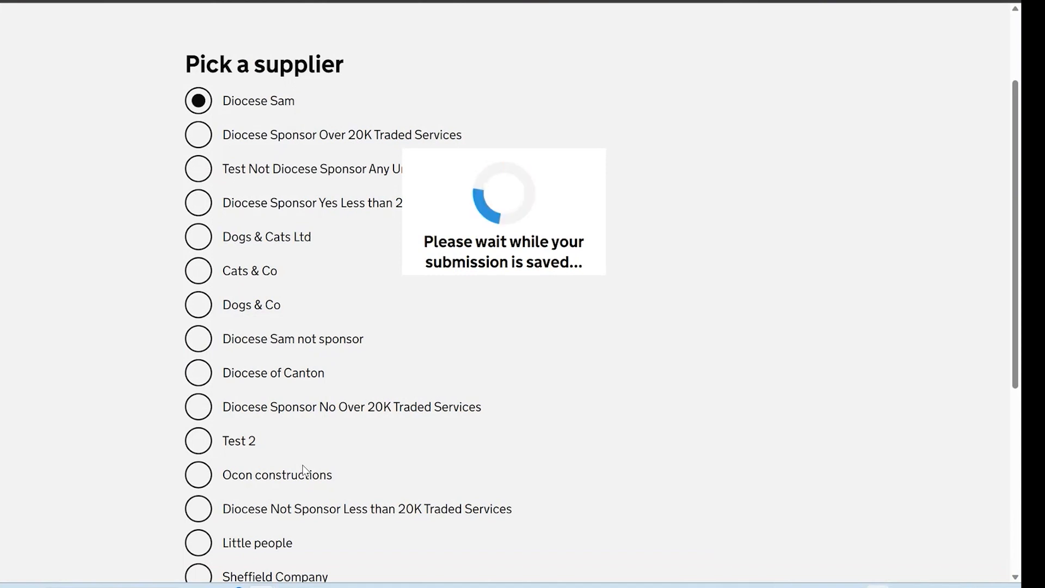
pyautogui.scroll(-6, 429, 415)
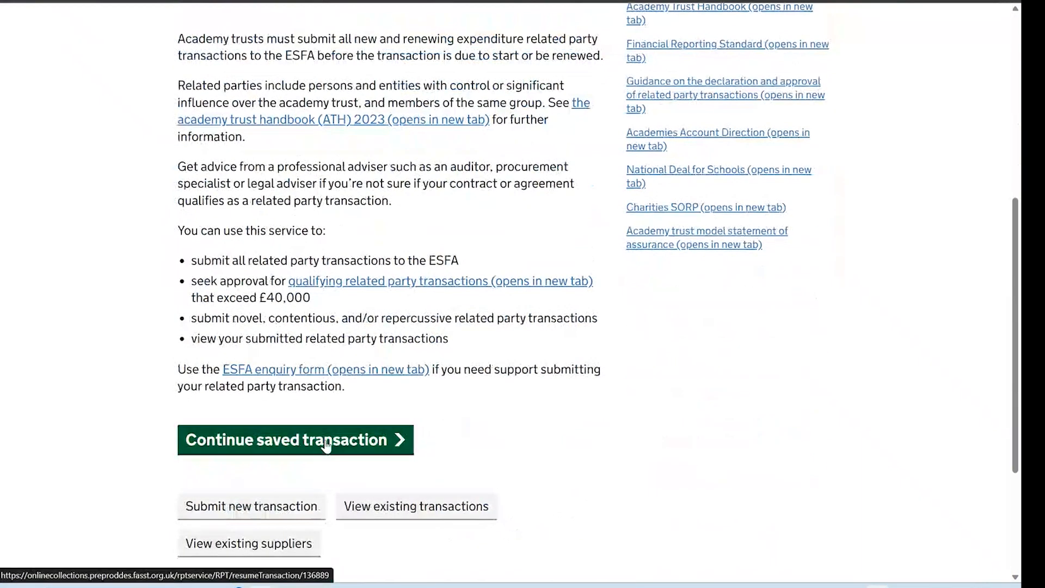
# Discard the saved transaction and start afresh at the empty Pick a supplier list
pyautogui.click(299, 506)
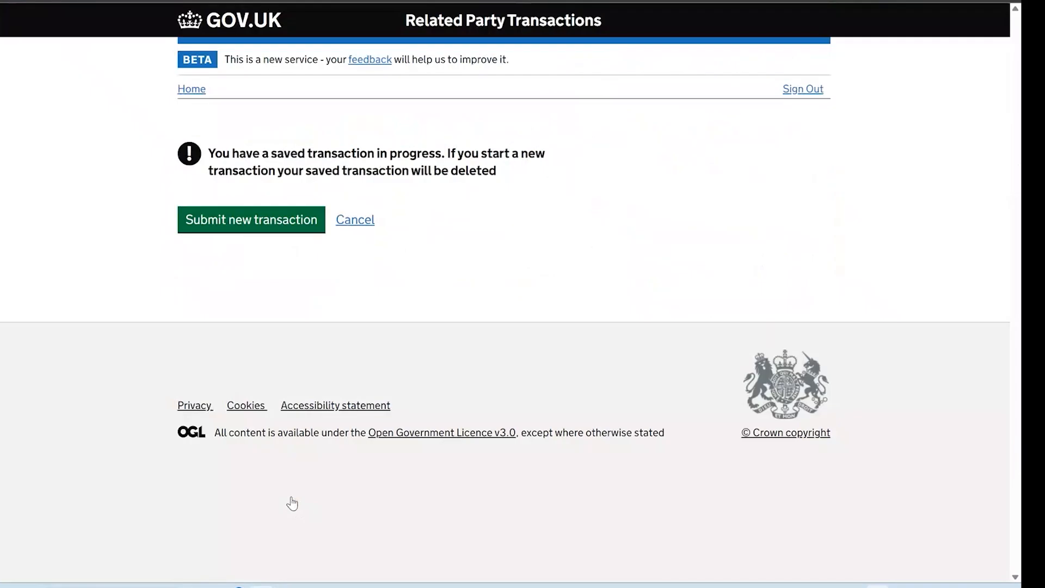
pyautogui.click(279, 229)
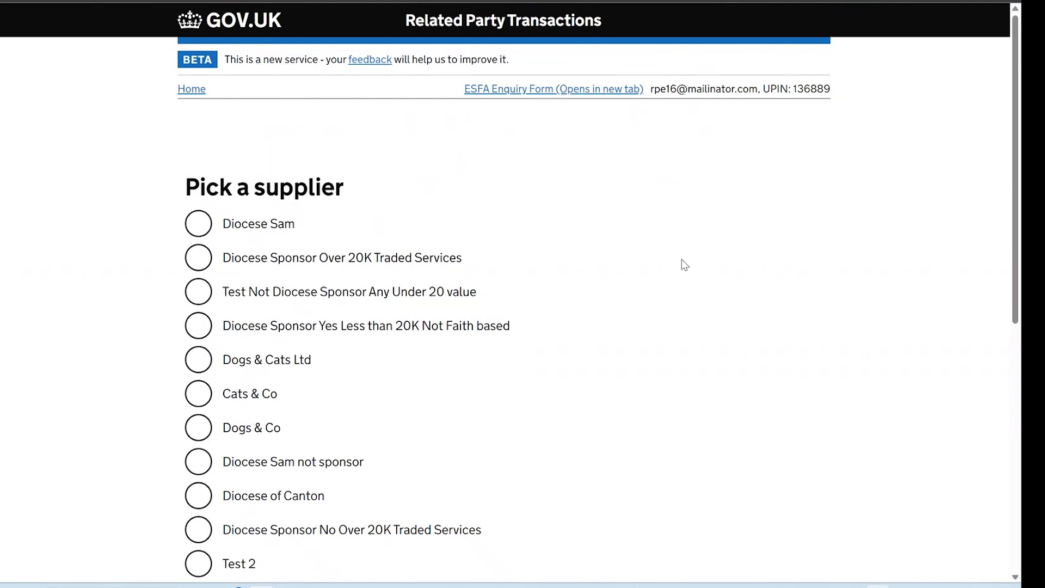
pyautogui.scroll(-4, 682, 260)
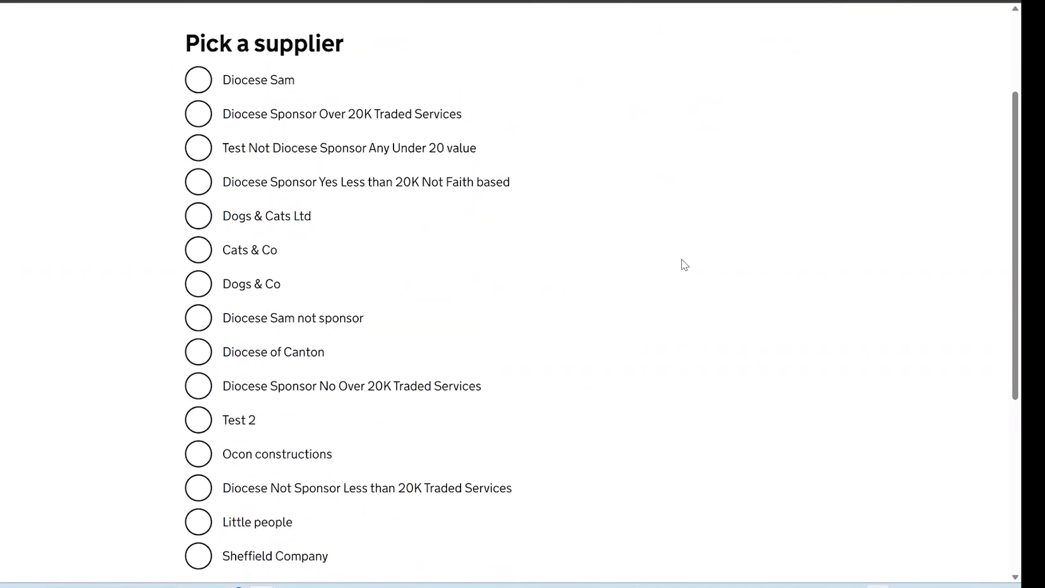
pyautogui.scroll(-2, 681, 259)
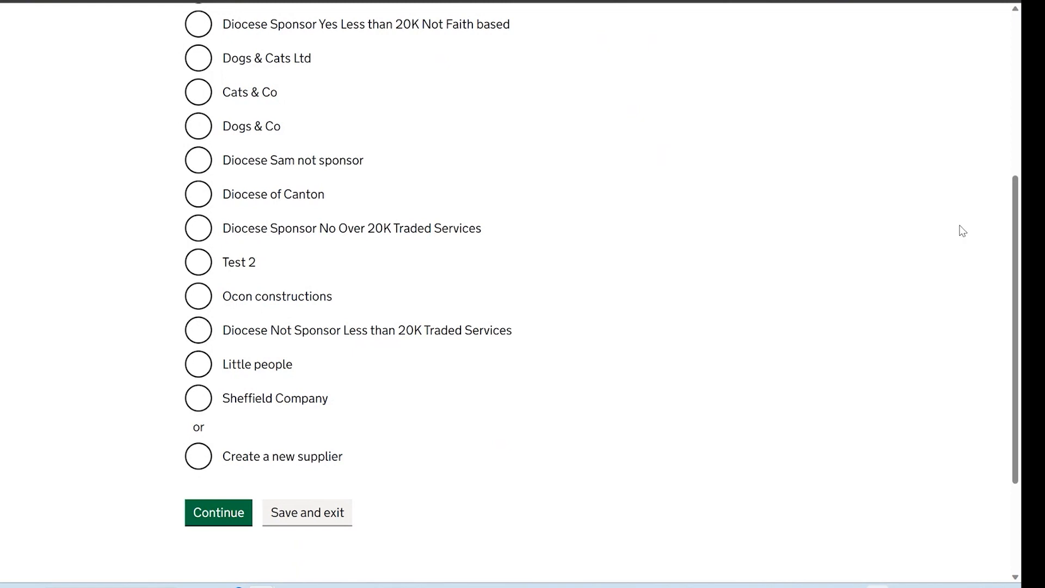
pyautogui.scroll(5, 425, 325)
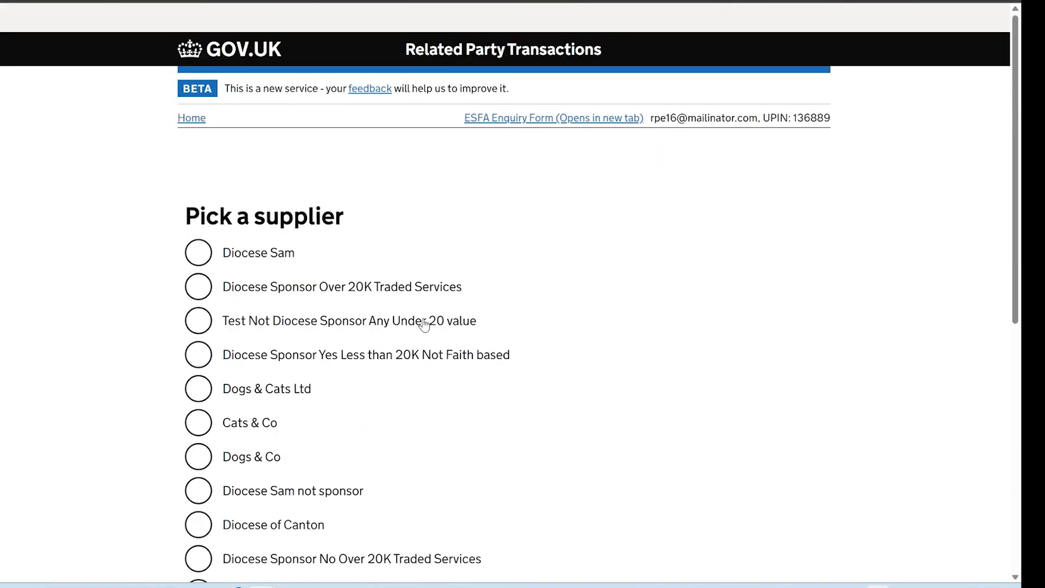
pyautogui.click(184, 90)
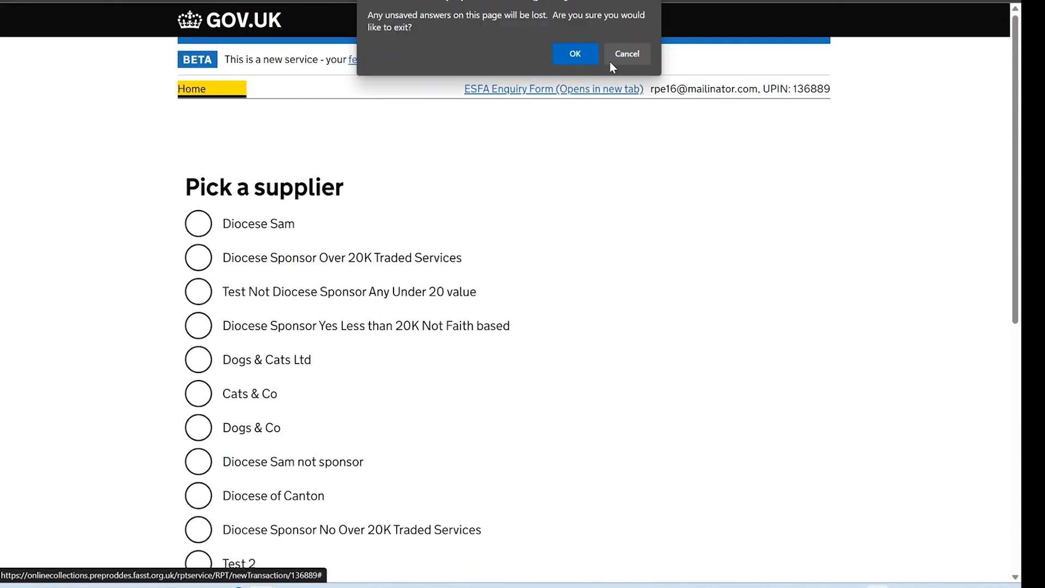
pyautogui.click(589, 56)
pyautogui.scroll(-5, 546, 143)
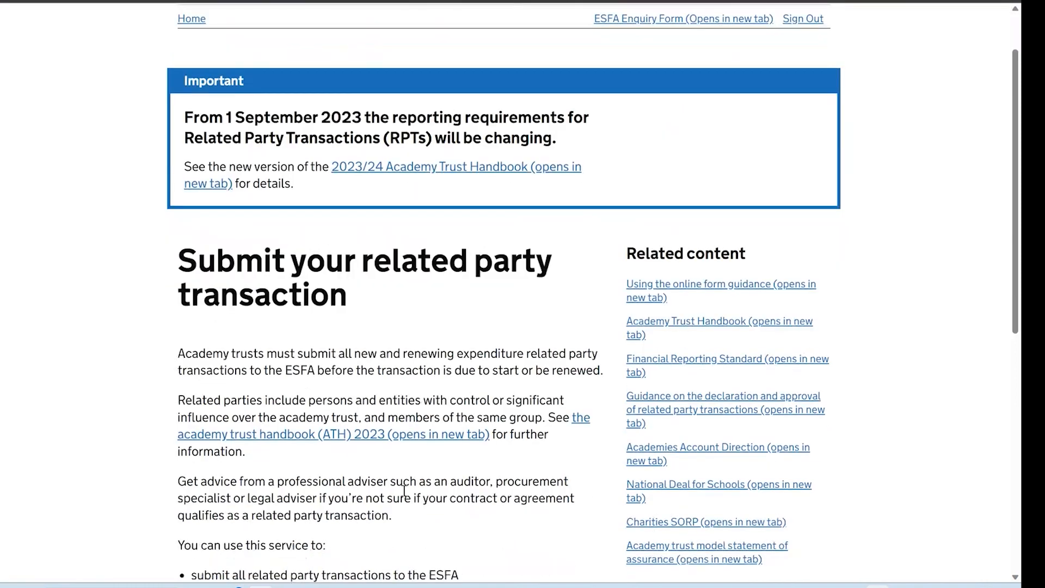
pyautogui.click(351, 524)
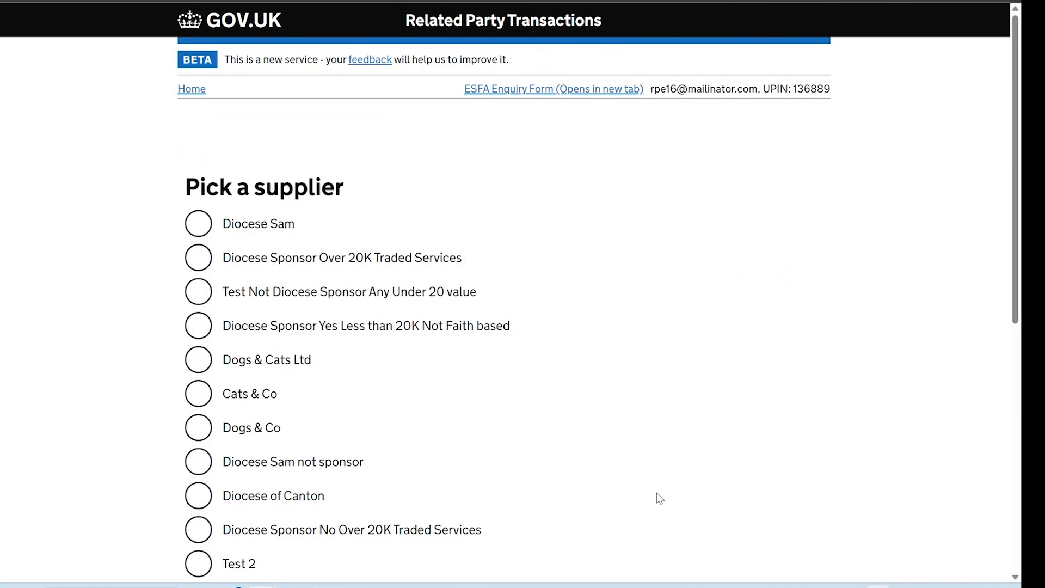
pyautogui.scroll(-5, 655, 495)
pyautogui.scroll(2, 580, 479)
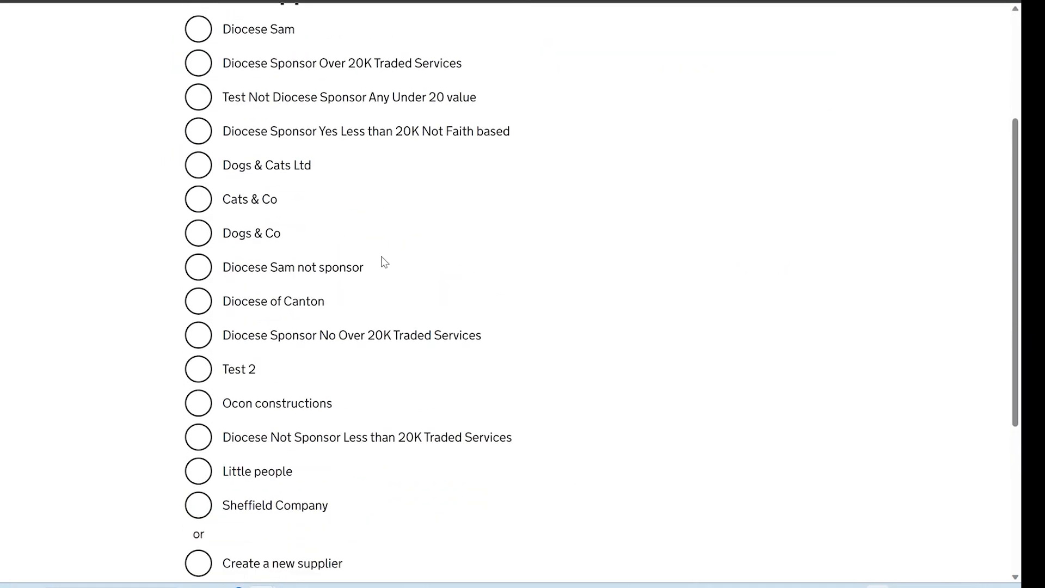
pyautogui.scroll(2, 521, 387)
pyautogui.scroll(-3, 523, 388)
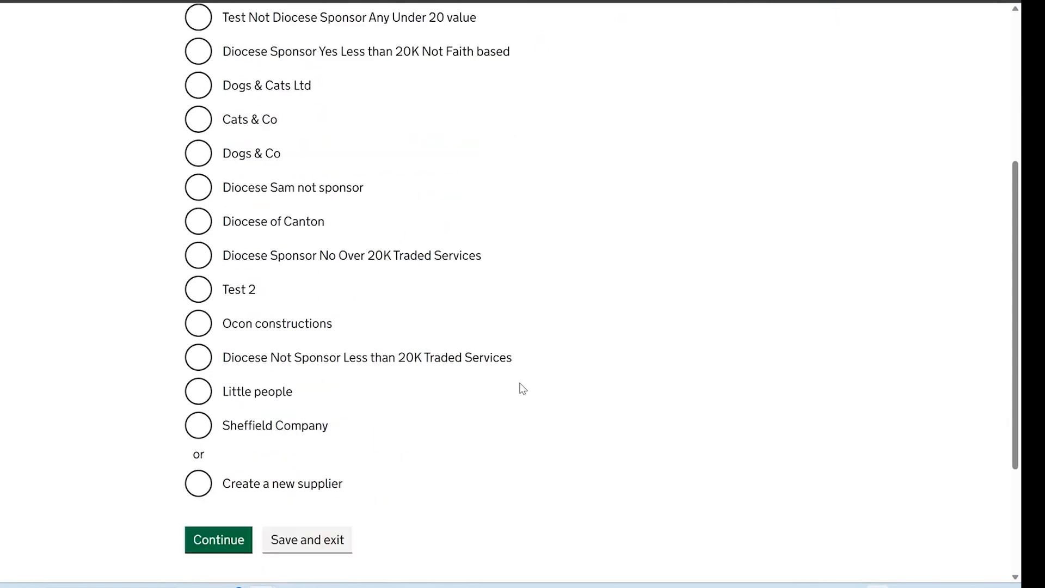
# Create a new supplier with type Other, described as 'example'
pyautogui.click(279, 487)
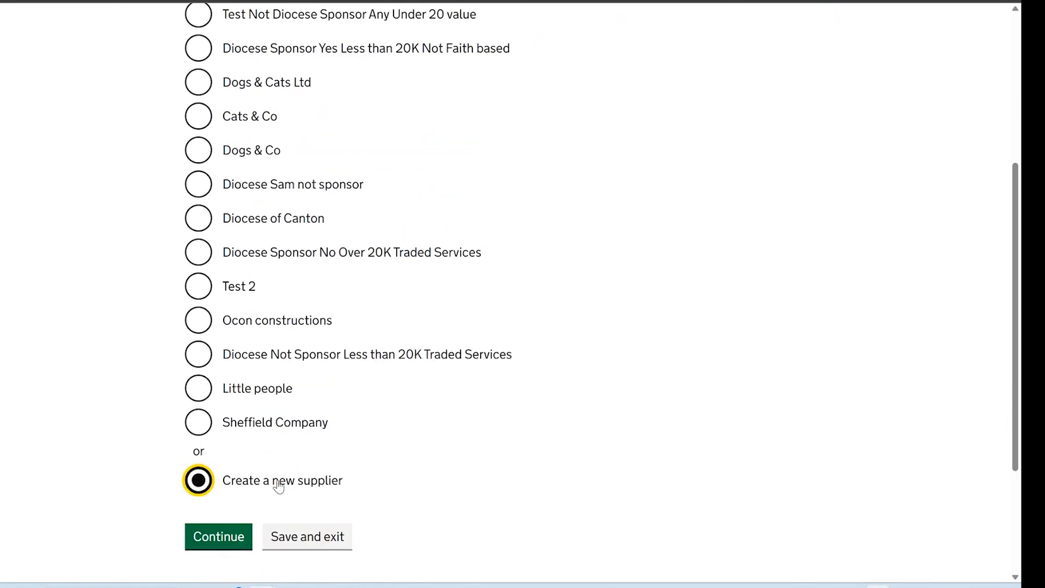
pyautogui.click(233, 536)
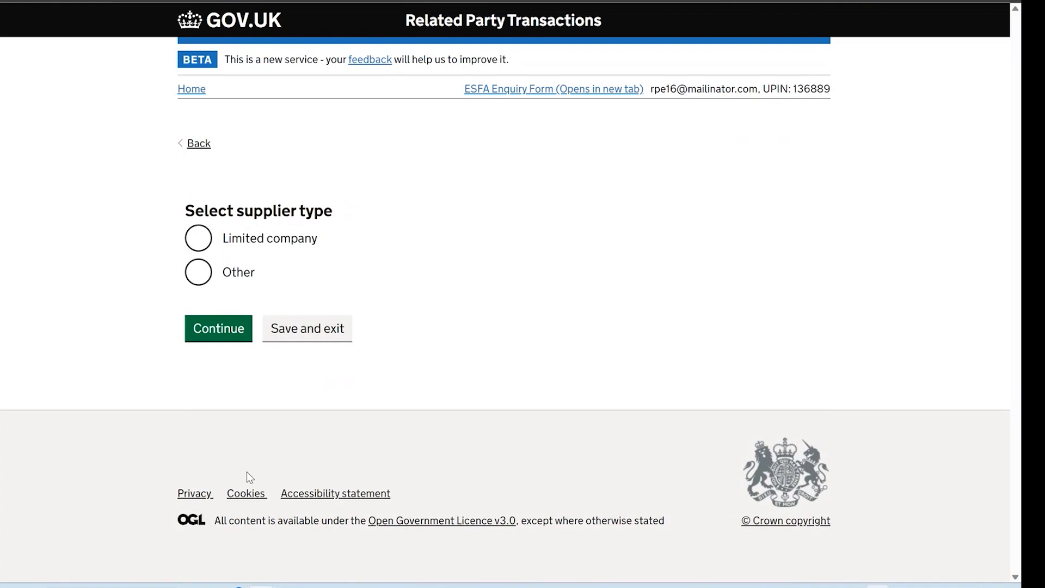
pyautogui.click(237, 275)
pyautogui.click(249, 347)
pyautogui.write('example')
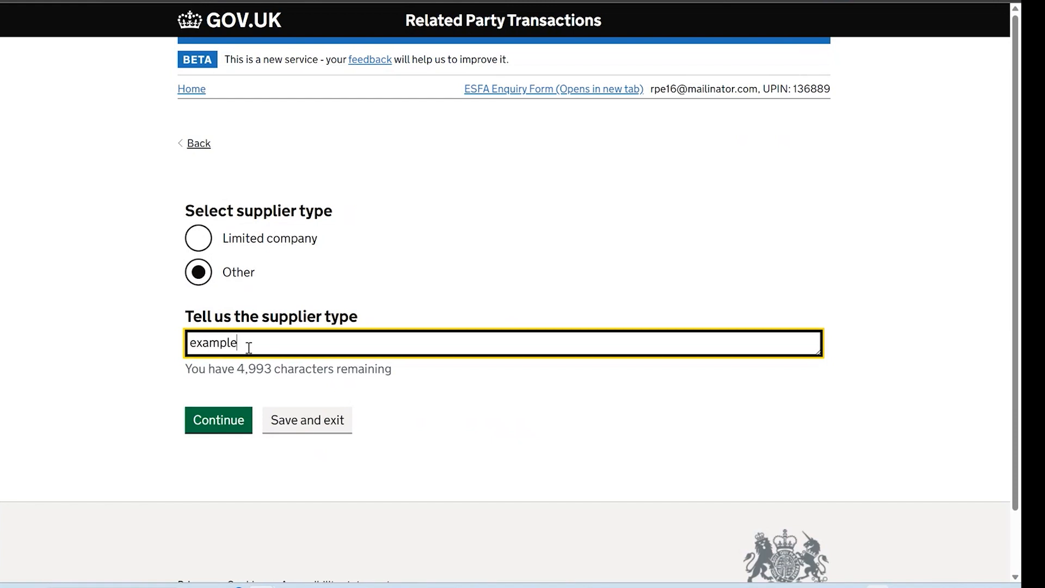
pyautogui.click(226, 425)
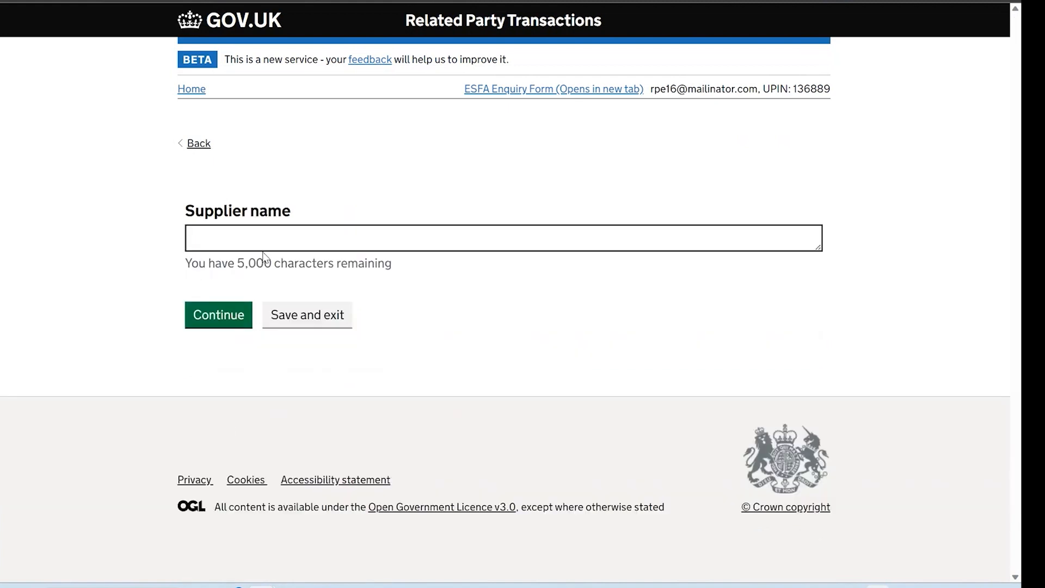
# Name the new supplier '123College'
pyautogui.click(264, 242)
pyautogui.write('123b')
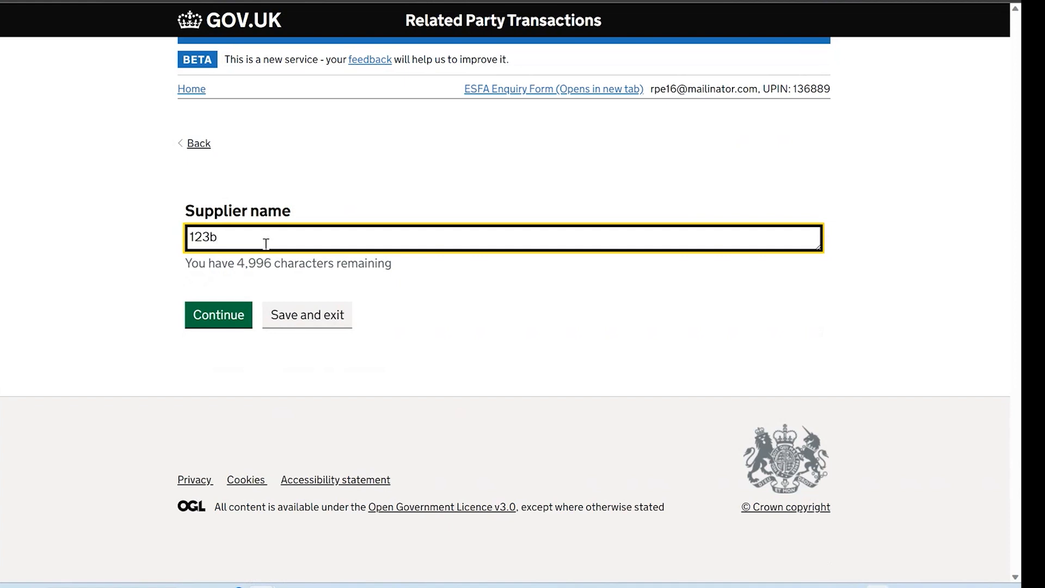
pyautogui.press('BackSpace')
pyautogui.write('College')
pyautogui.click(233, 320)
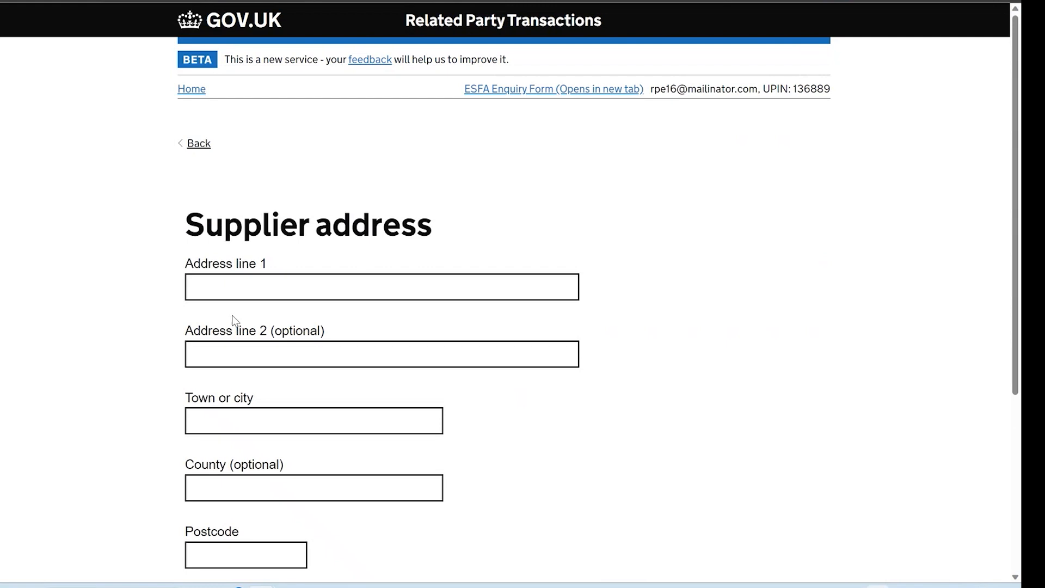
# Fill in the supplier's first address line, town or city, and postcode
pyautogui.click(243, 285)
pyautogui.write('23 North Street')
pyautogui.click(283, 419)
pyautogui.write('A City')
pyautogui.scroll(-1, 283, 419)
pyautogui.click(264, 476)
pyautogui.write('AB2 CD3')
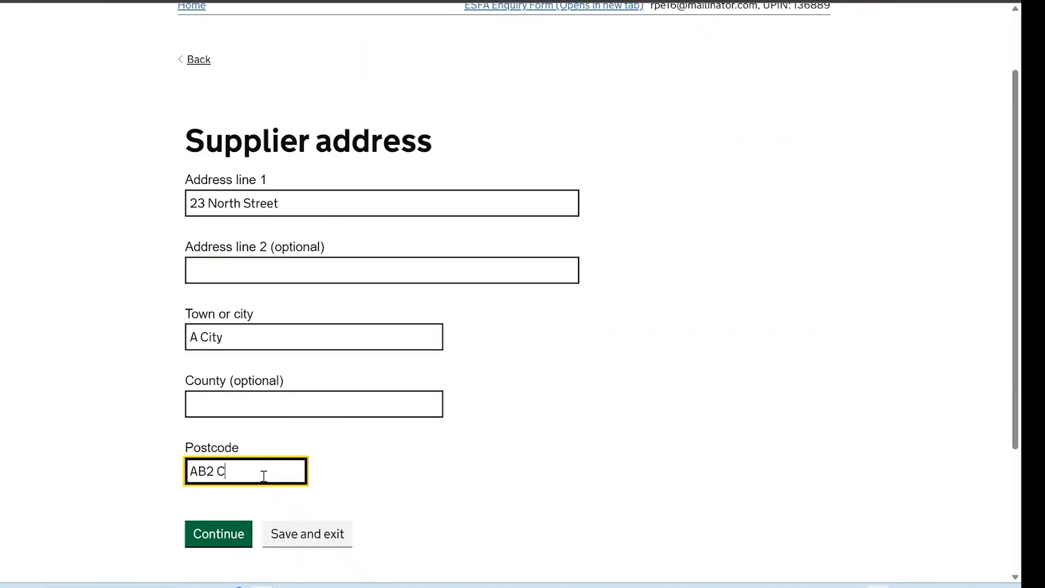
pyautogui.scroll(-1, 322, 485)
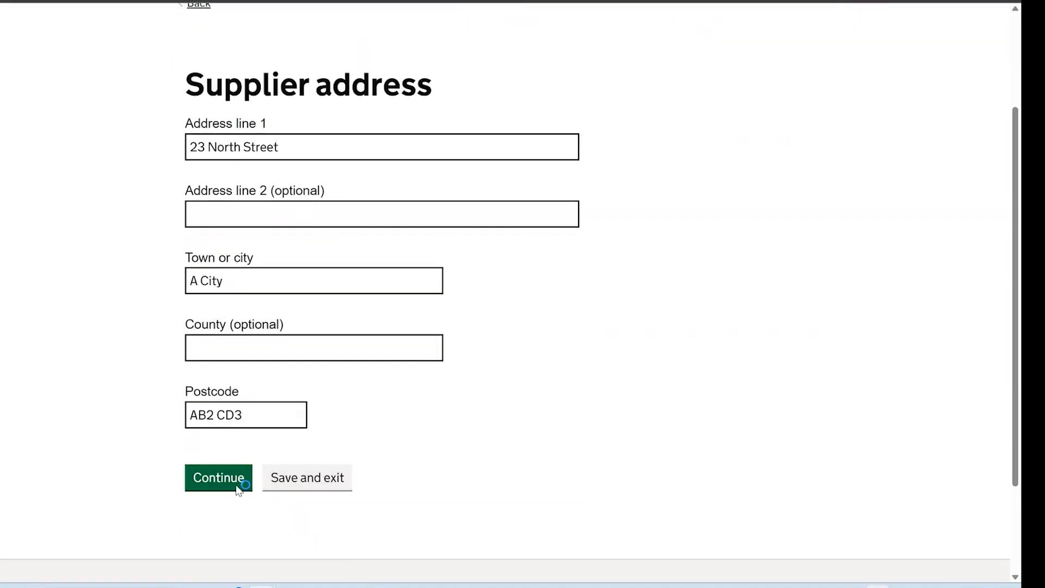
# Submit the address and classify the supplier as a state-funded college instead of None of the above
pyautogui.click(237, 483)
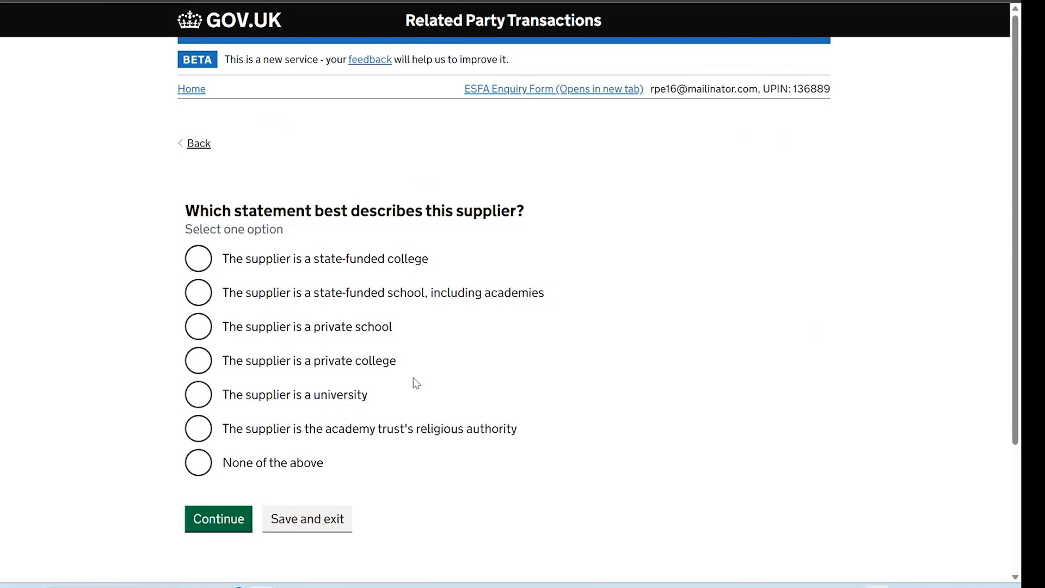
pyautogui.click(284, 469)
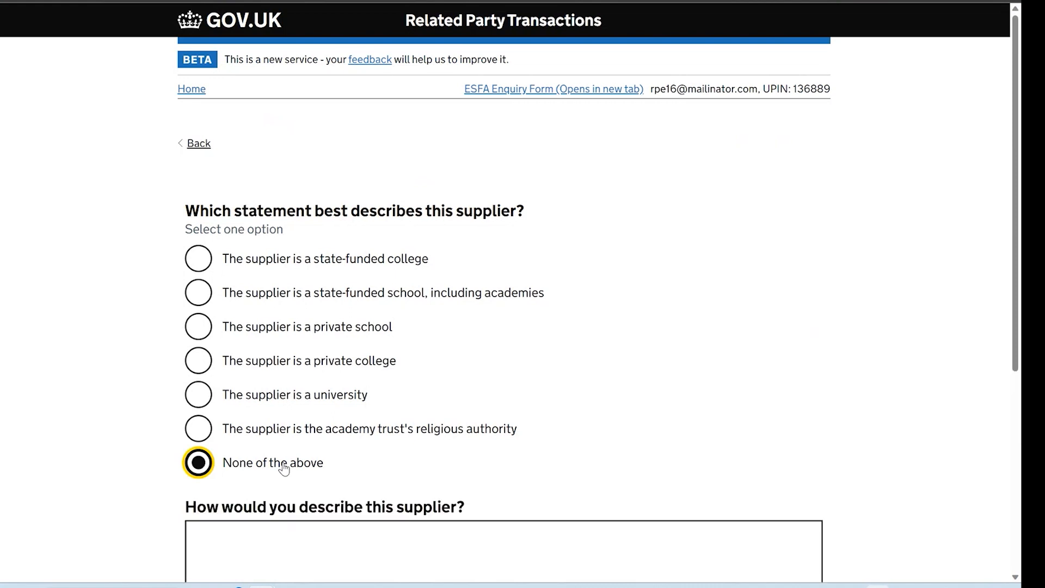
pyautogui.scroll(-1, 433, 471)
pyautogui.click(433, 471)
pyautogui.write('example')
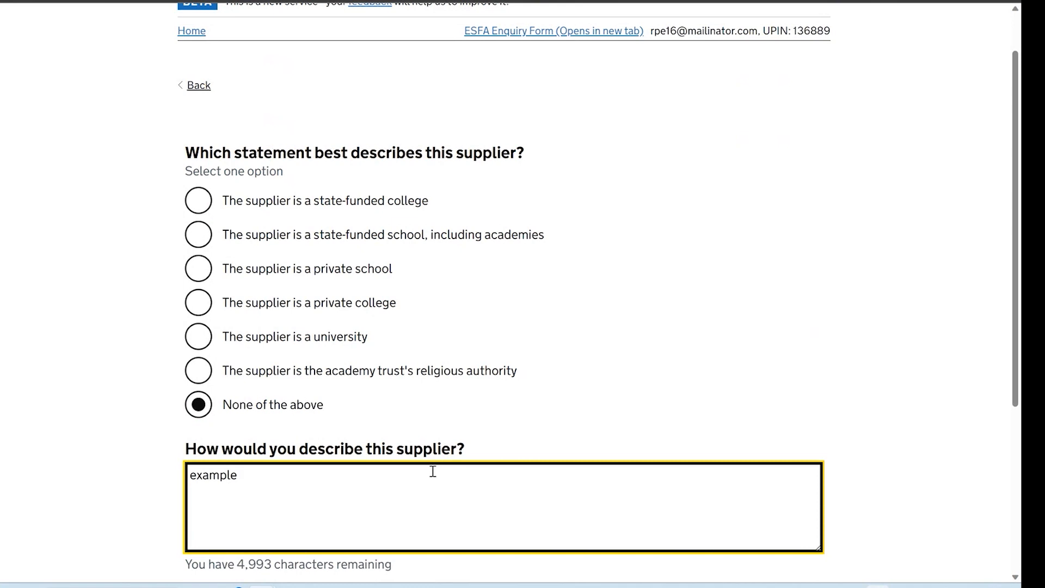
pyautogui.click(261, 414)
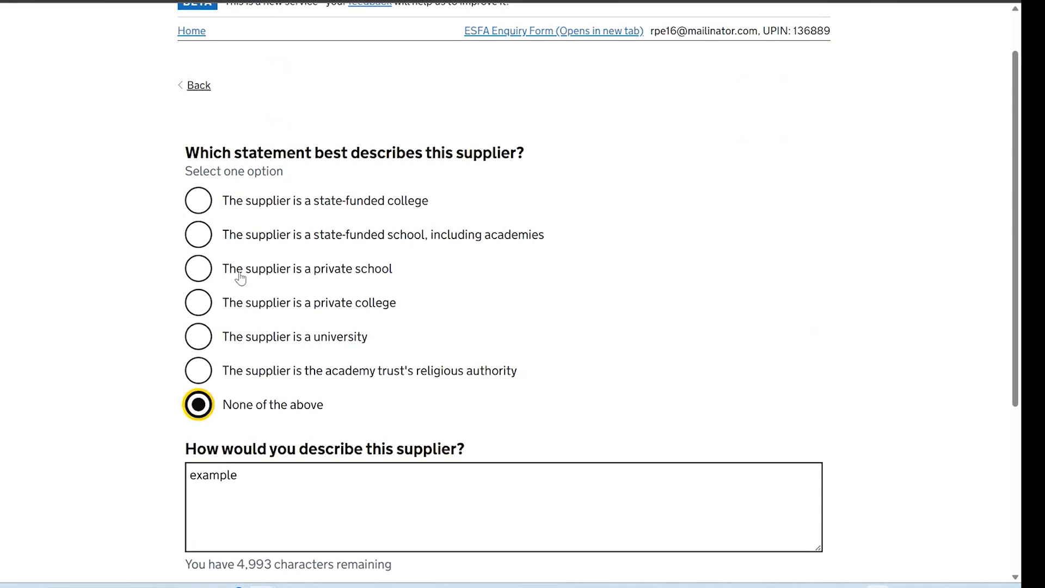
pyautogui.click(199, 206)
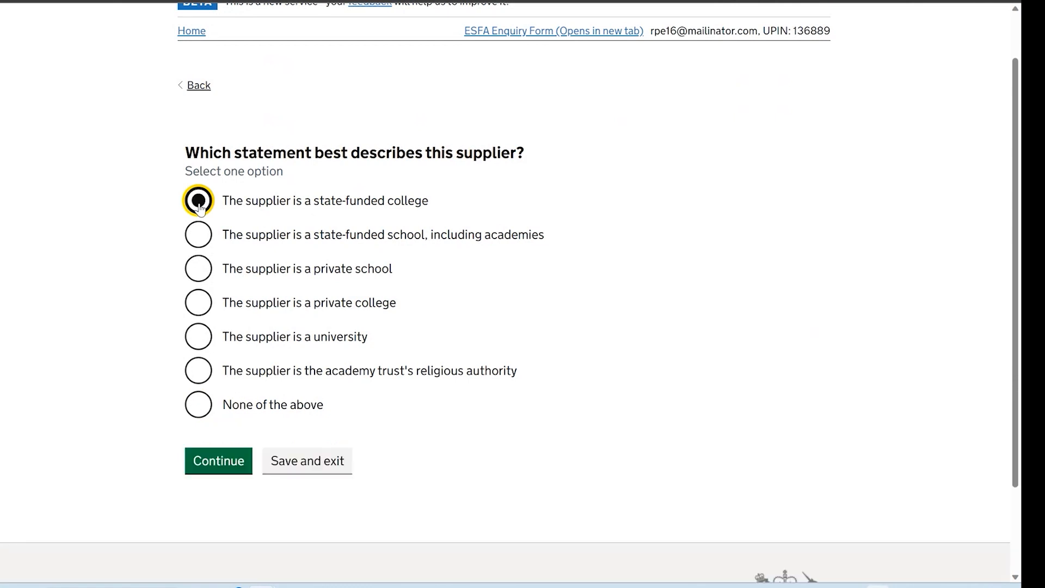
pyautogui.click(207, 458)
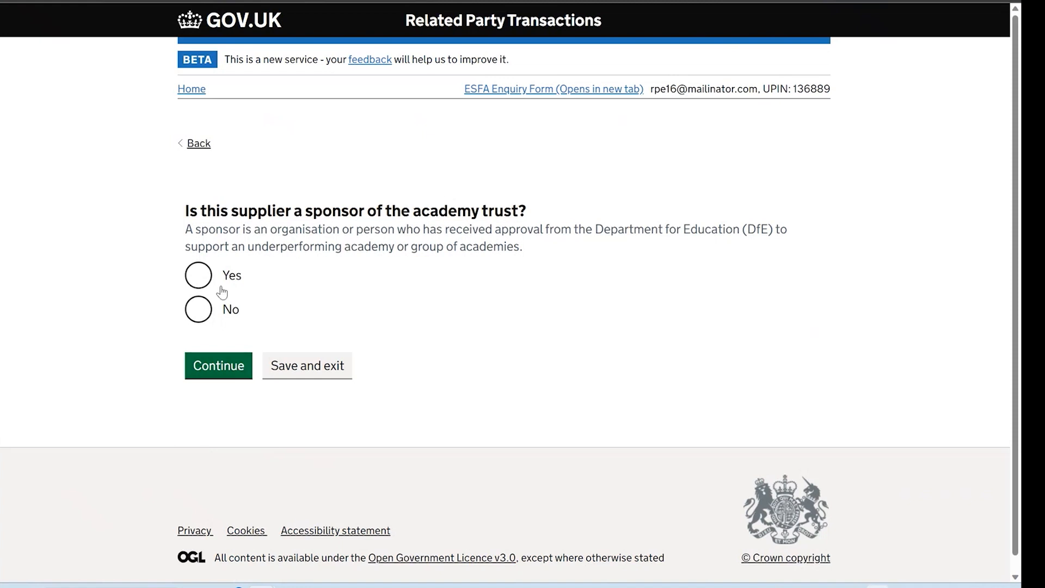
# Answer Yes to the sponsor question and trial relationship options, settling on None of the above
pyautogui.click(203, 276)
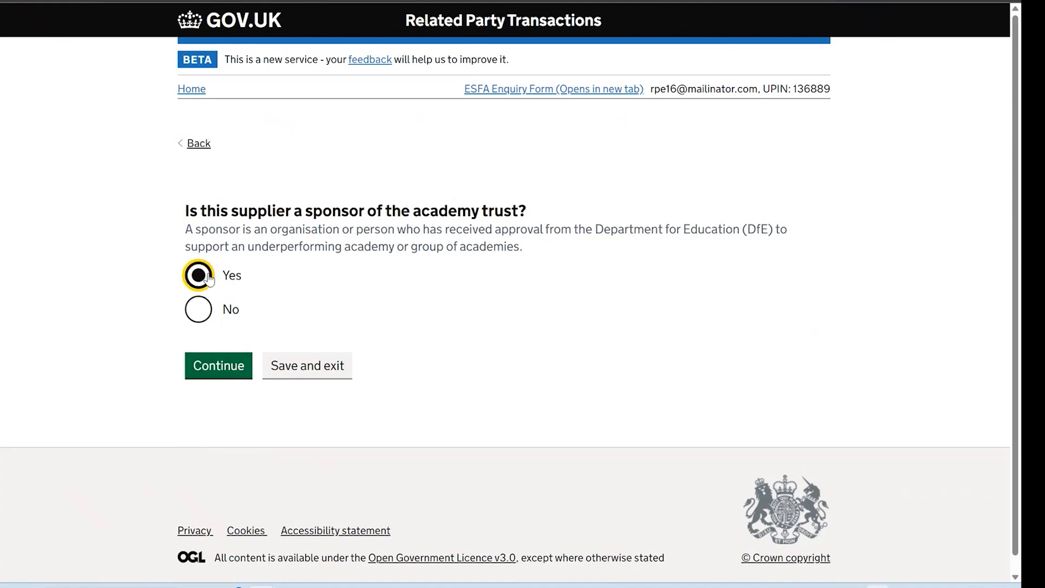
pyautogui.click(220, 368)
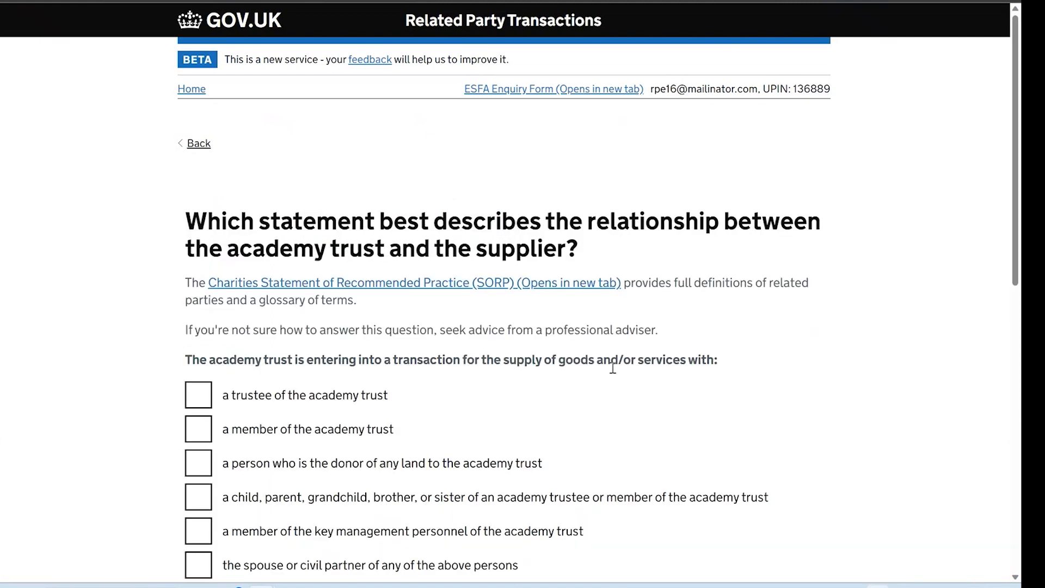
pyautogui.scroll(-4, 627, 372)
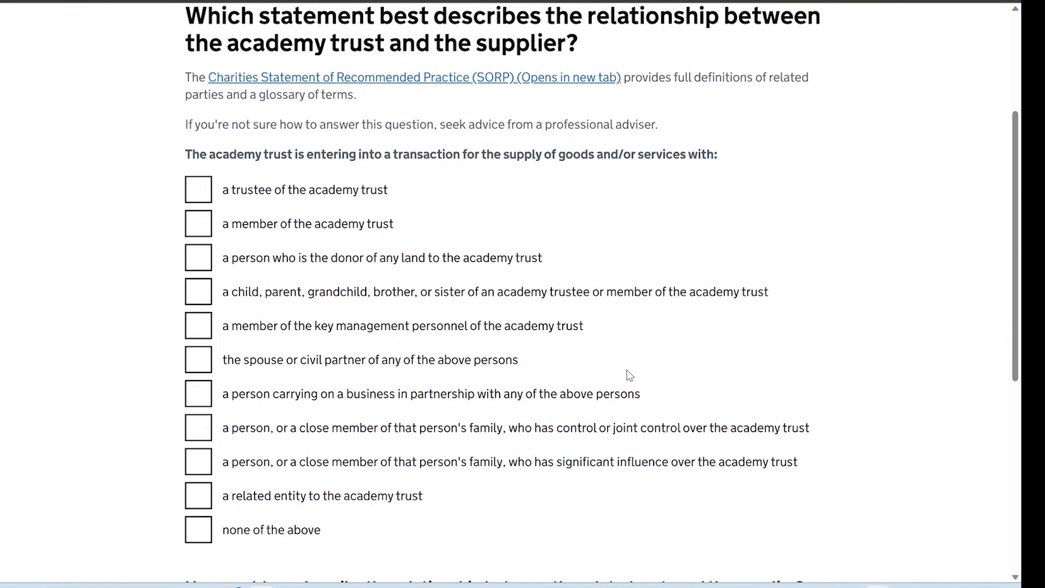
pyautogui.click(204, 206)
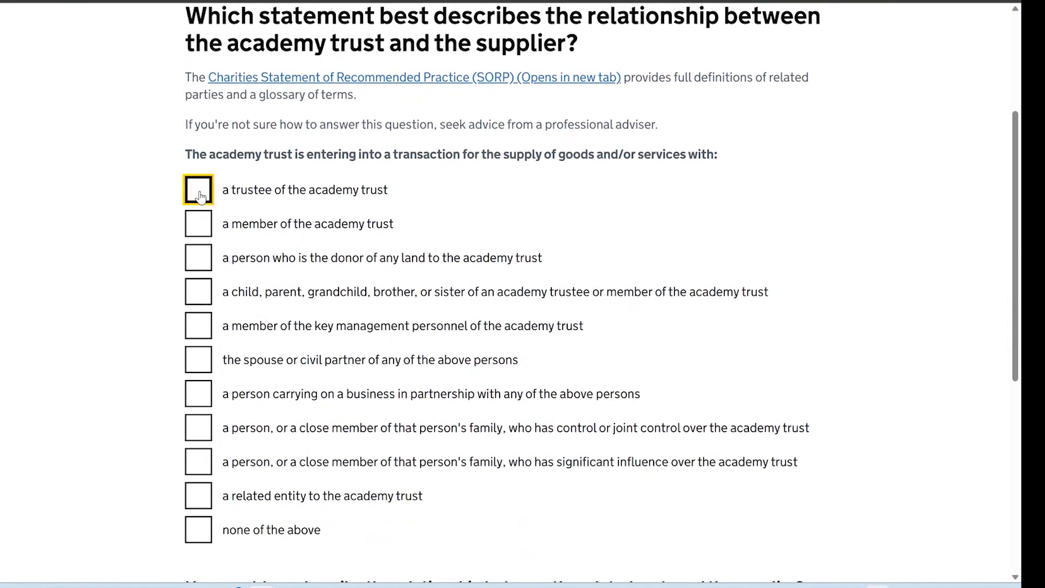
pyautogui.click(205, 294)
pyautogui.click(206, 334)
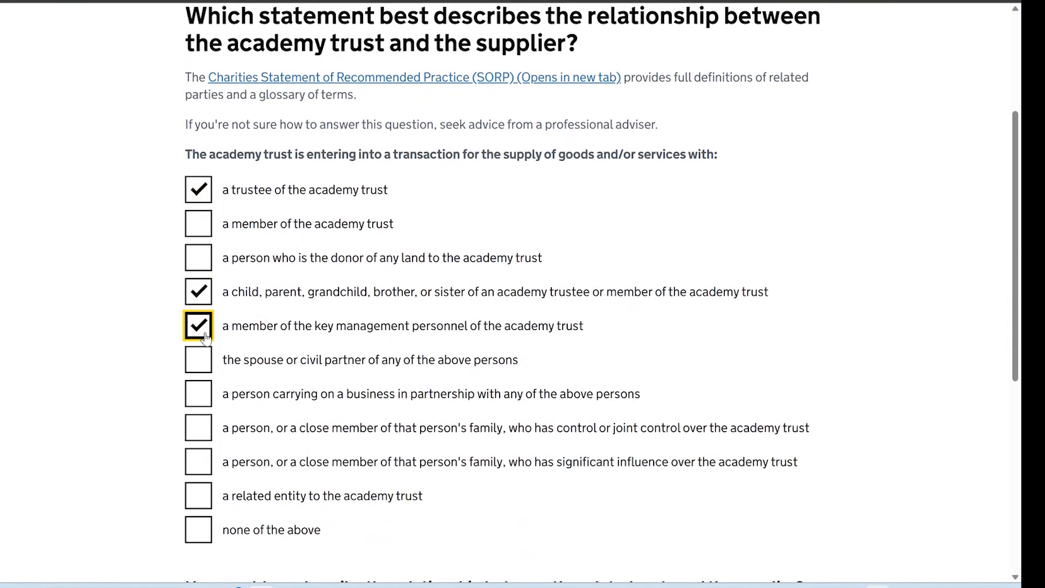
pyautogui.click(205, 337)
pyautogui.click(202, 299)
pyautogui.click(195, 199)
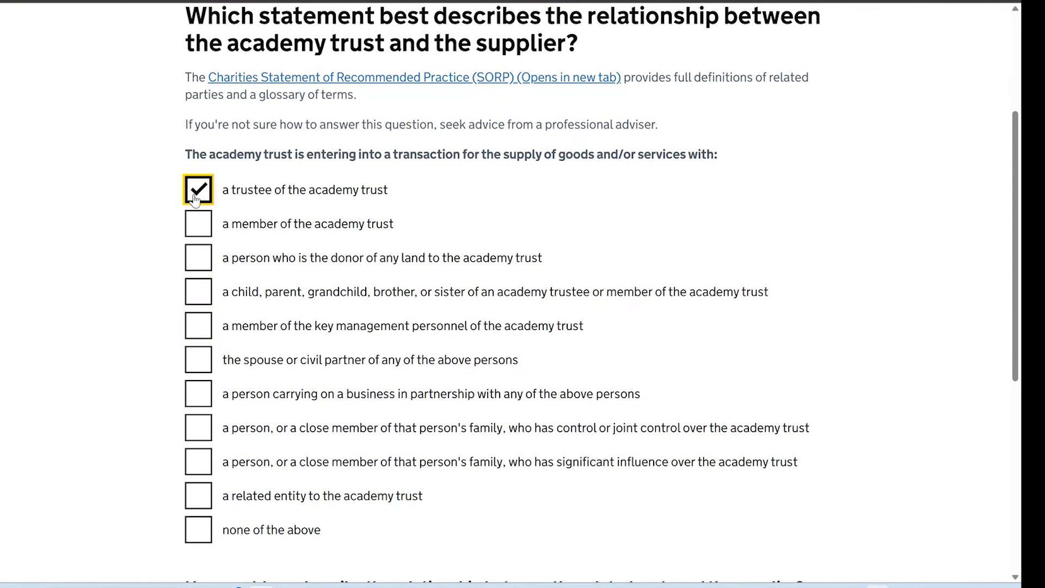
pyautogui.click(195, 199)
pyautogui.click(210, 564)
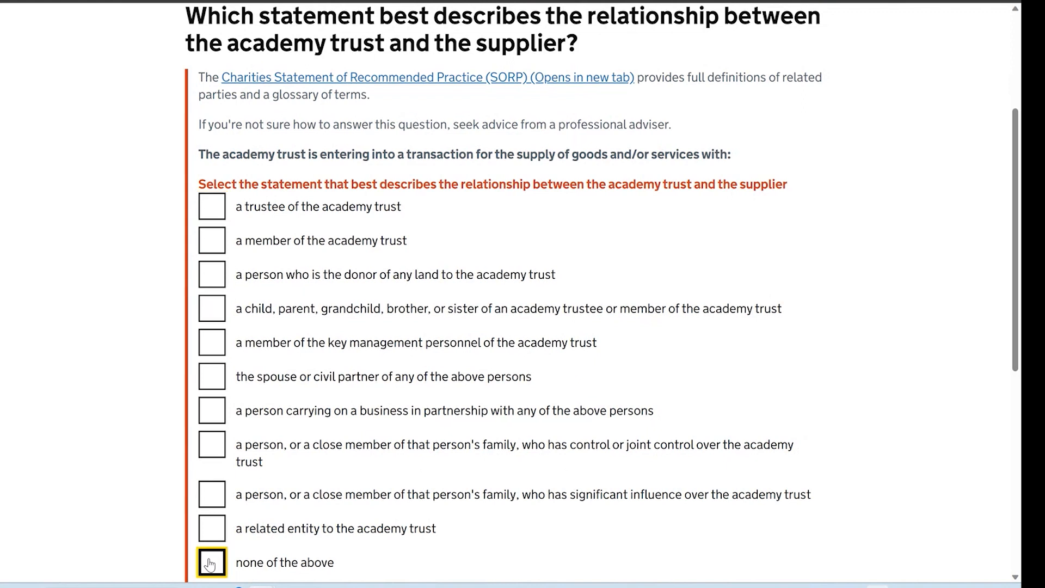
pyautogui.scroll(-2, 517, 512)
# Describe the relationship as 'example', switch to the trustee relationship, and submit
pyautogui.click(510, 517)
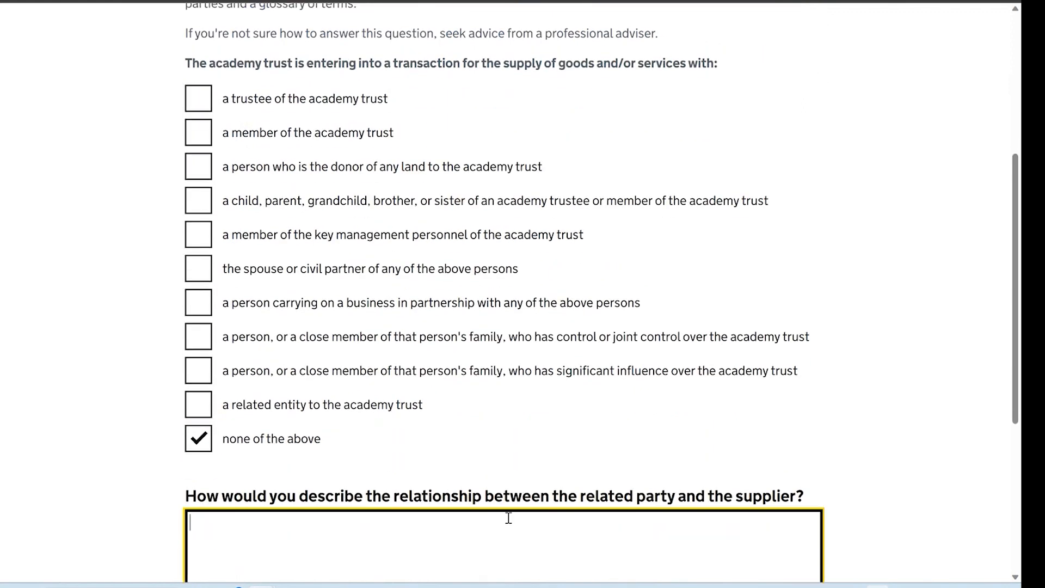
pyautogui.write('example')
pyautogui.scroll(1, 623, 408)
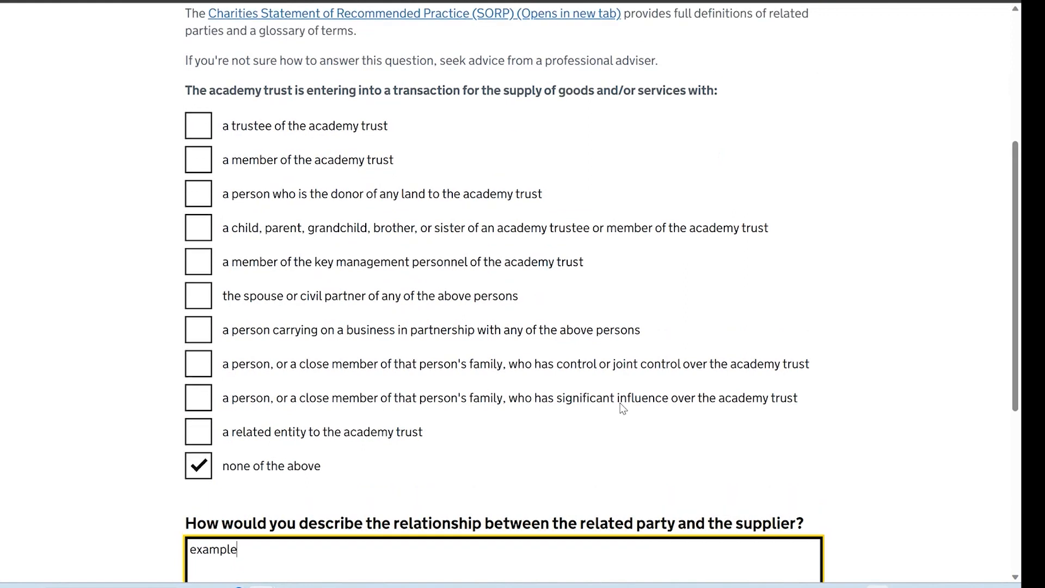
pyautogui.click(198, 472)
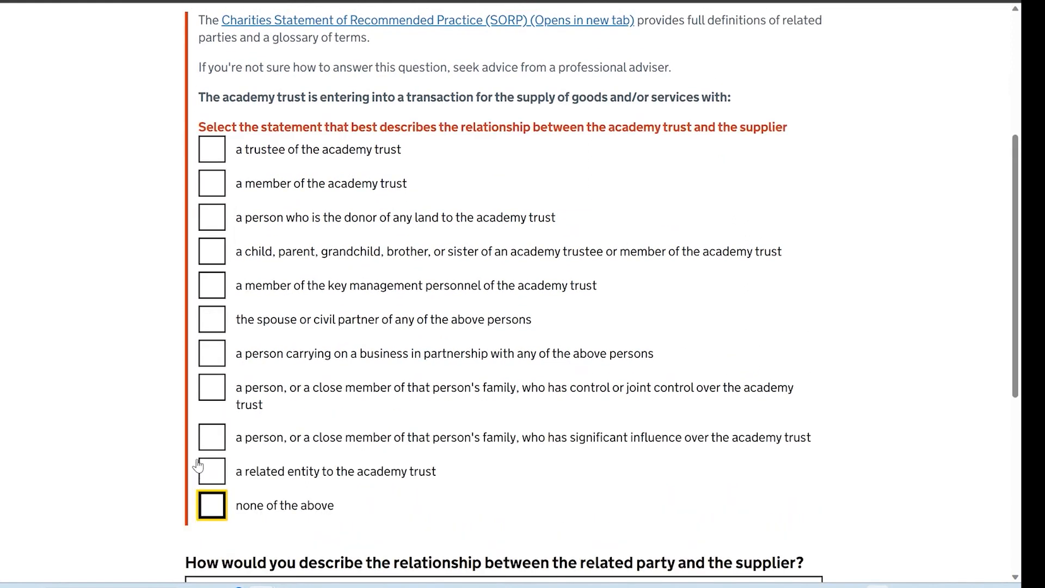
pyautogui.click(213, 151)
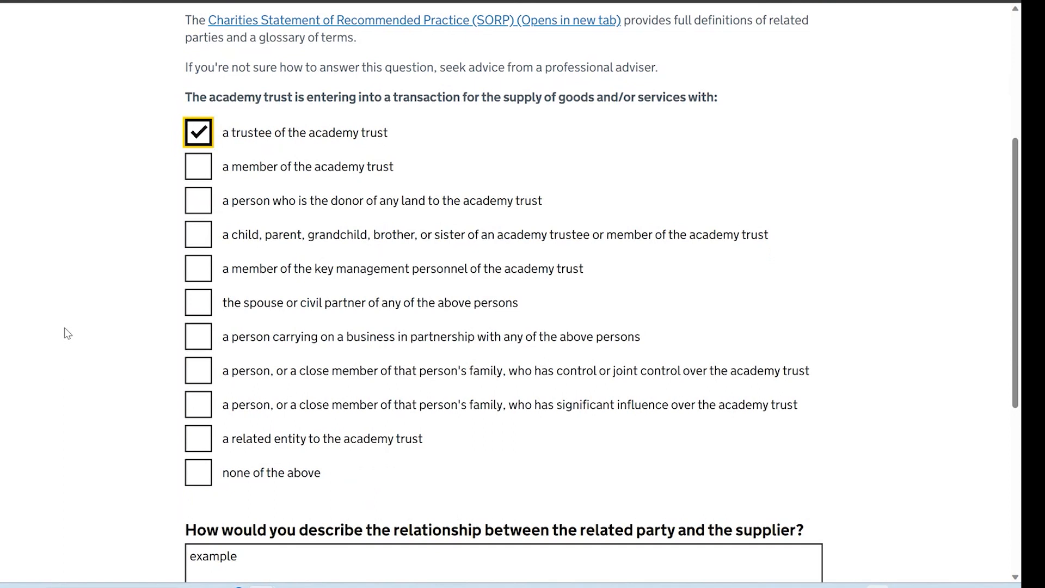
pyautogui.scroll(-3, 67, 333)
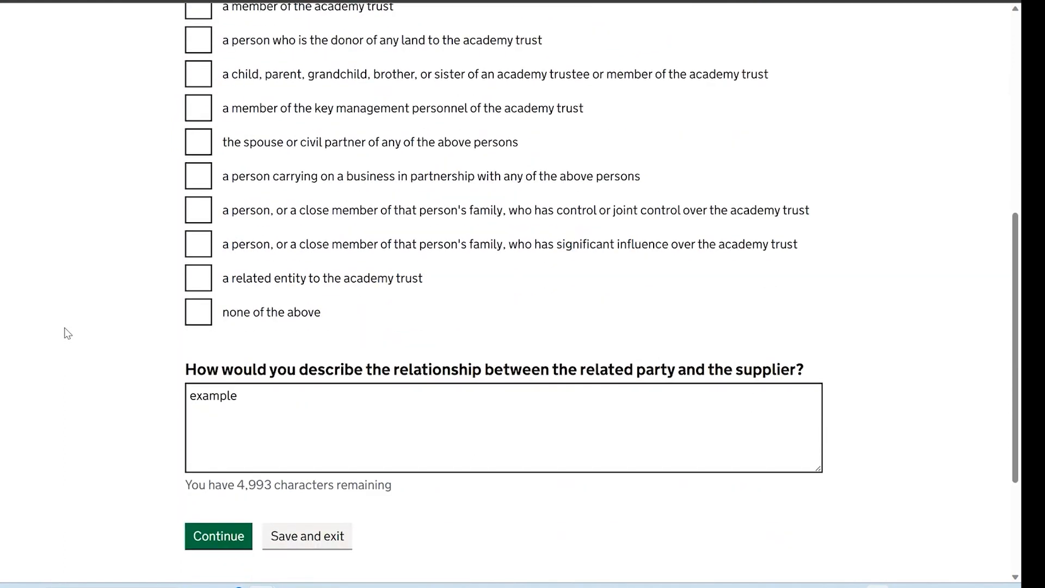
pyautogui.click(199, 535)
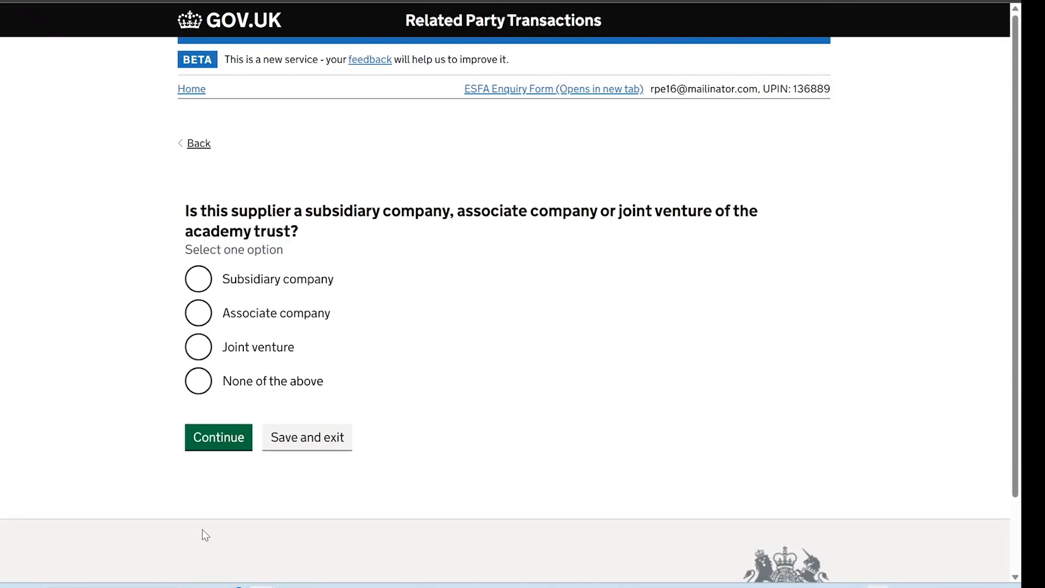
# Answer None for company links and record a past in-kind donation with no conditions
pyautogui.click(301, 387)
pyautogui.click(217, 446)
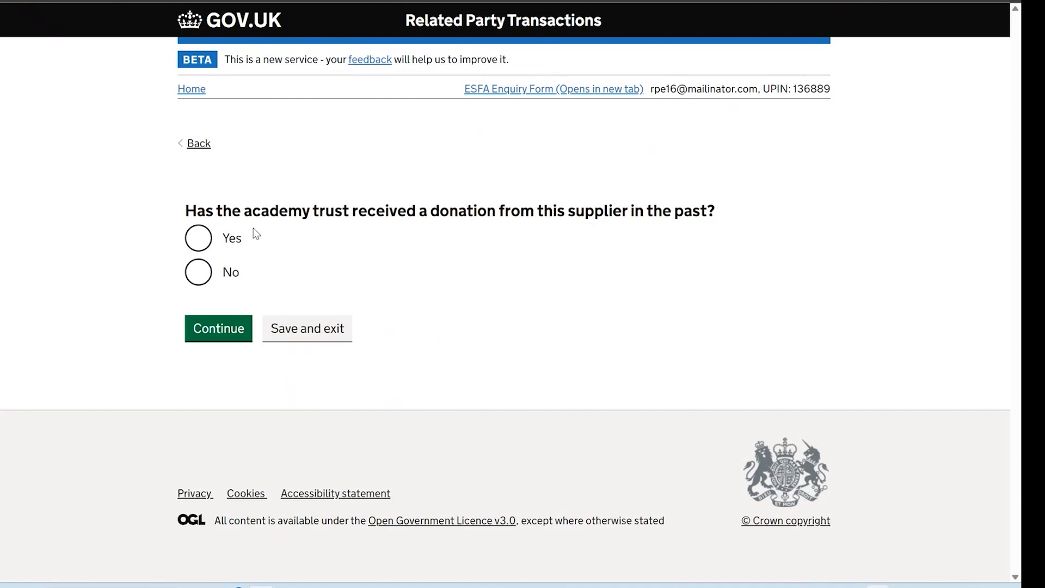
pyautogui.click(198, 238)
pyautogui.scroll(-3, 410, 381)
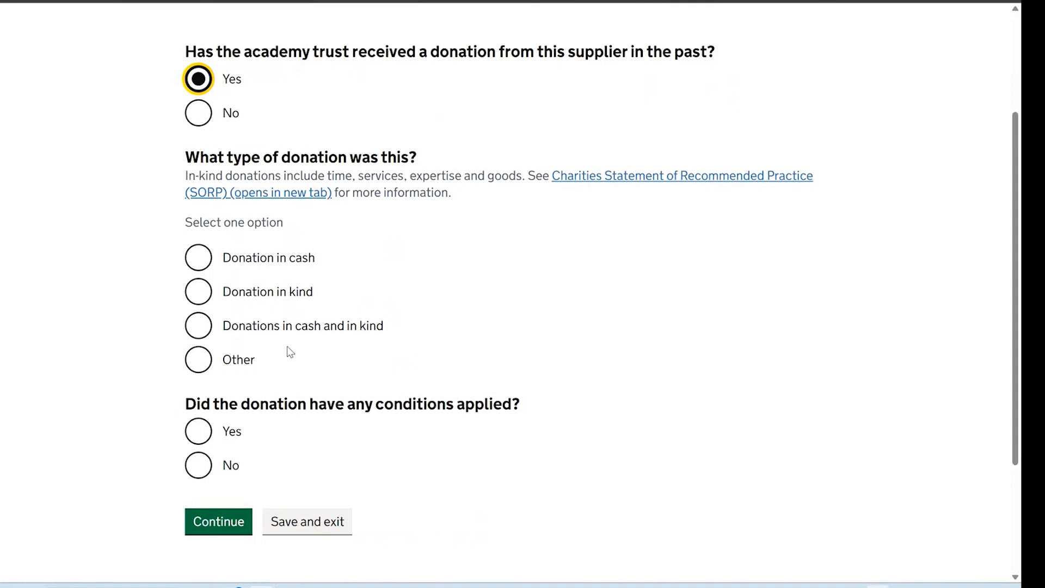
pyautogui.click(201, 294)
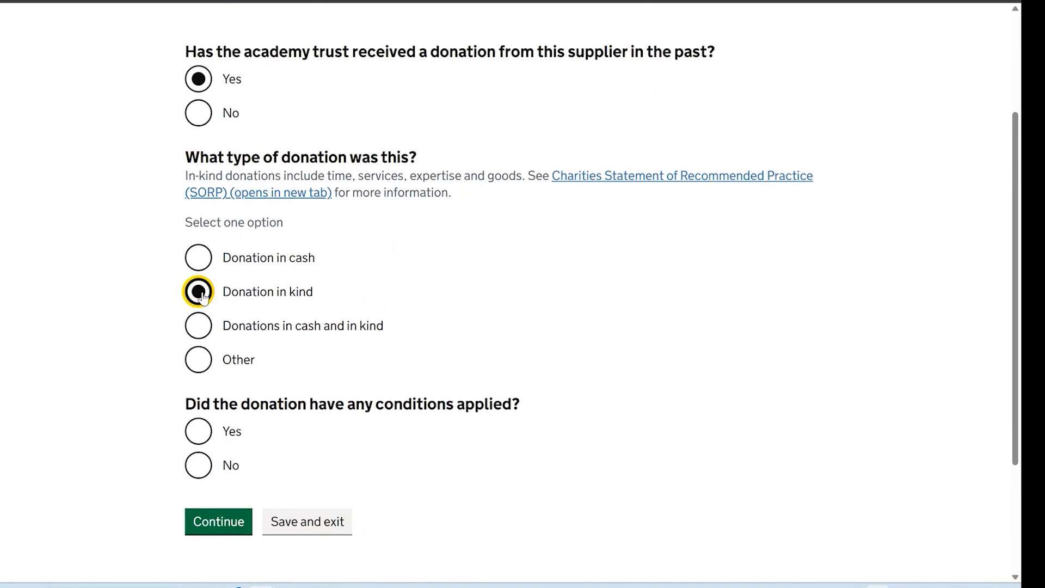
pyautogui.click(201, 469)
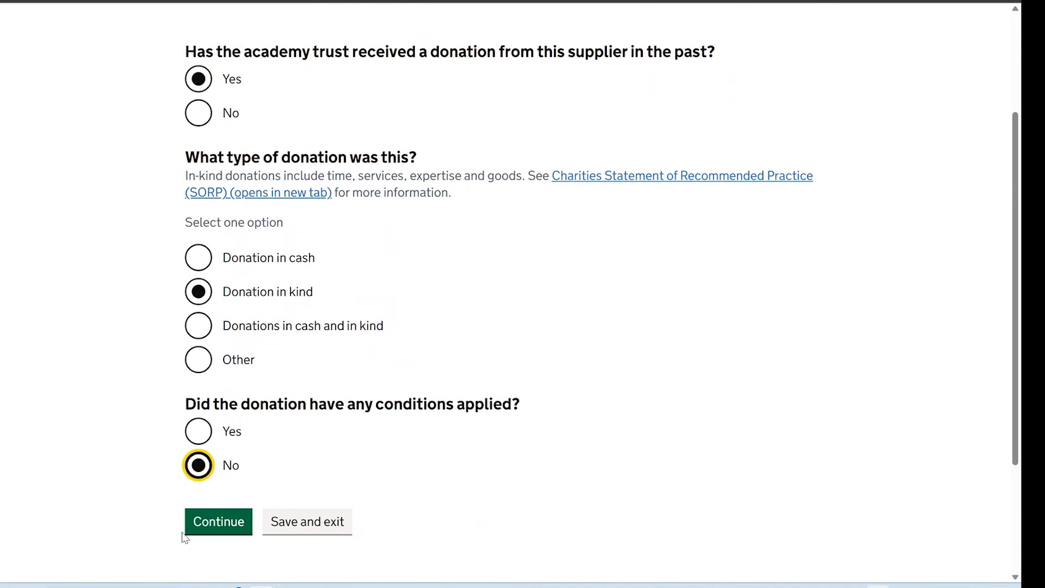
pyautogui.click(211, 533)
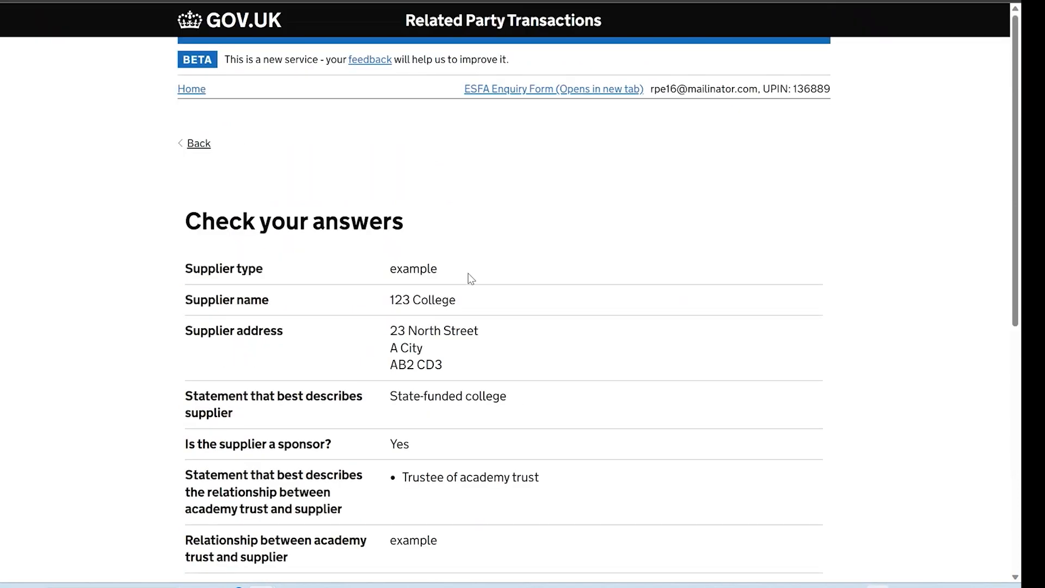
# Review the Check your answers summary and continue toward the start-date question
pyautogui.scroll(-1, 483, 272)
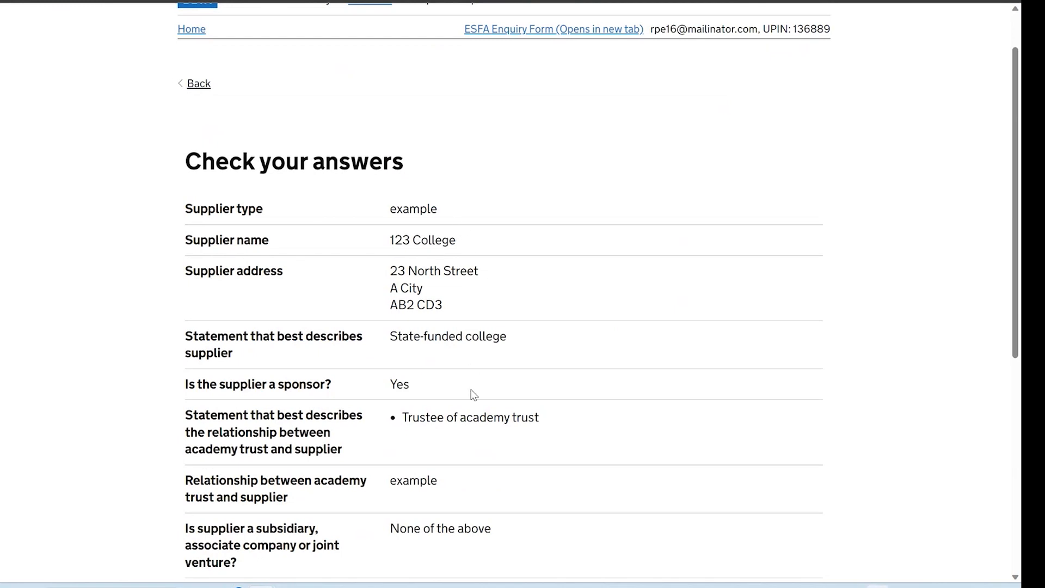
pyautogui.scroll(-5, 473, 447)
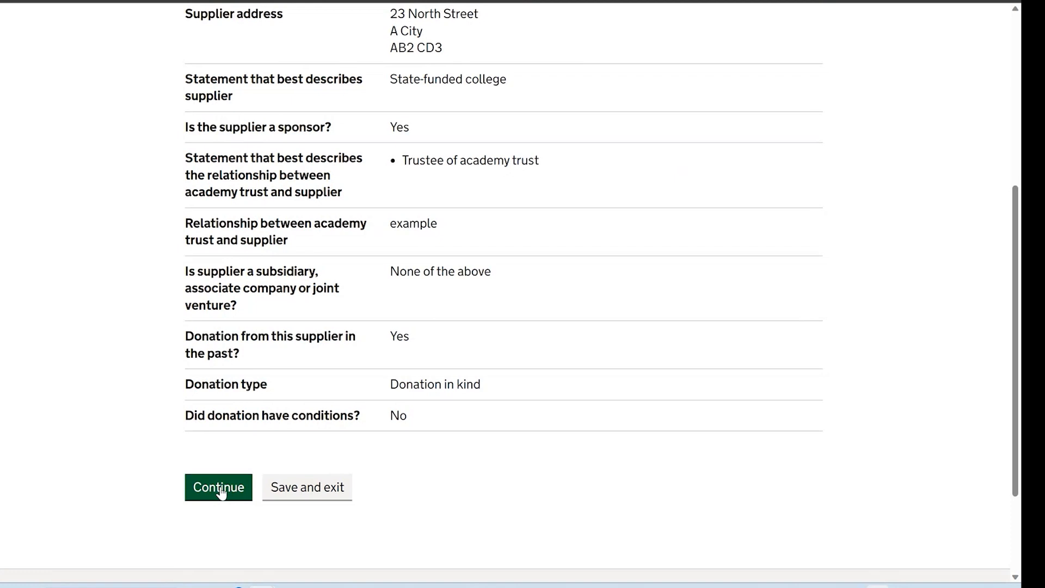
pyautogui.click(220, 491)
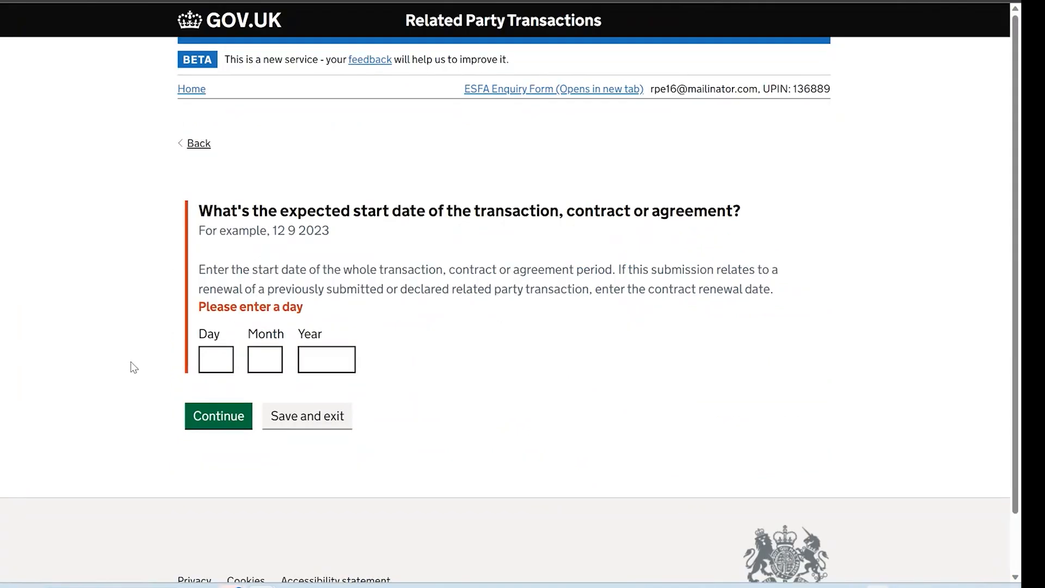
# Enter the transaction start date as 1 9 2023
pyautogui.click(205, 362)
pyautogui.write('1')
pyautogui.click(271, 366)
pyautogui.write('9')
pyautogui.click(321, 371)
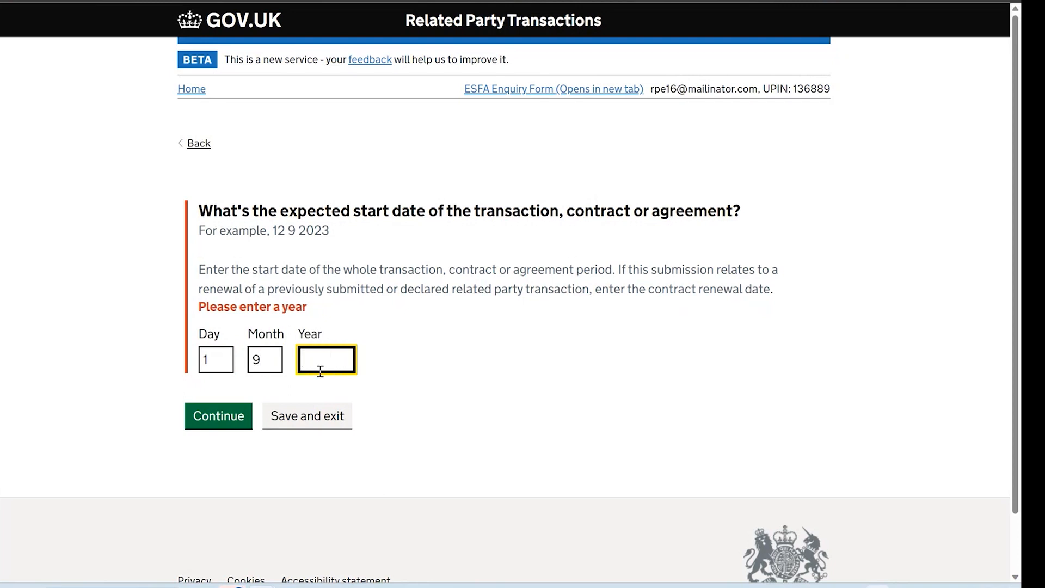
pyautogui.write('2023')
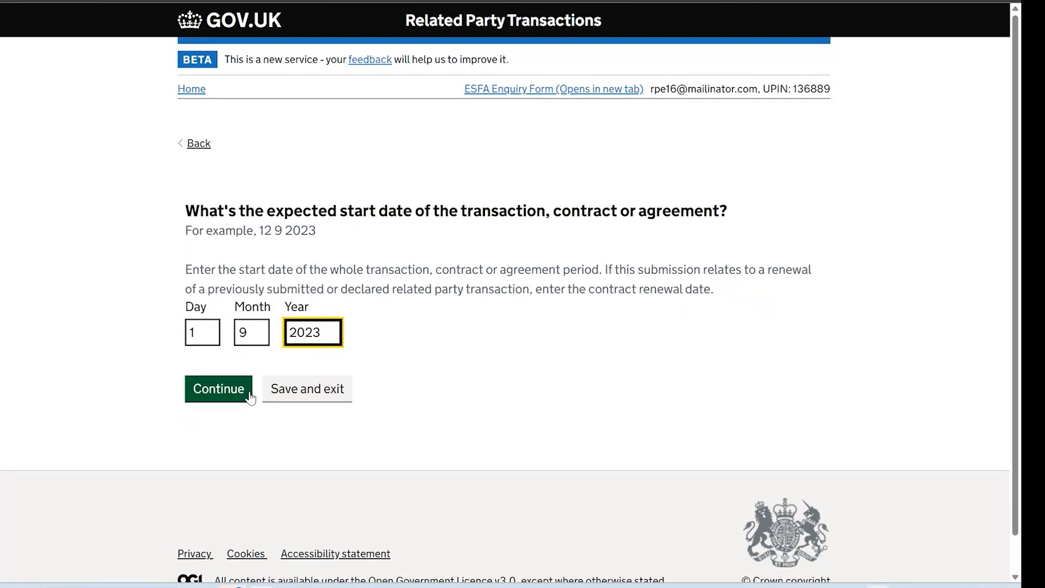
pyautogui.click(249, 398)
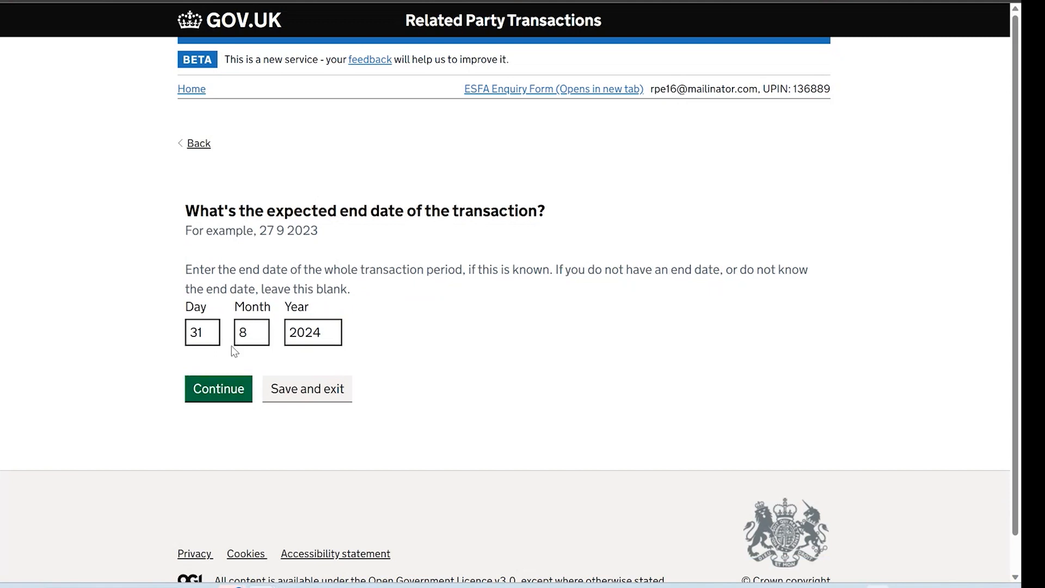
# Set the end date to 31 8 2024
pyautogui.click(218, 332)
pyautogui.press('BackSpace')
pyautogui.press('BackSpace')
pyautogui.write('31')
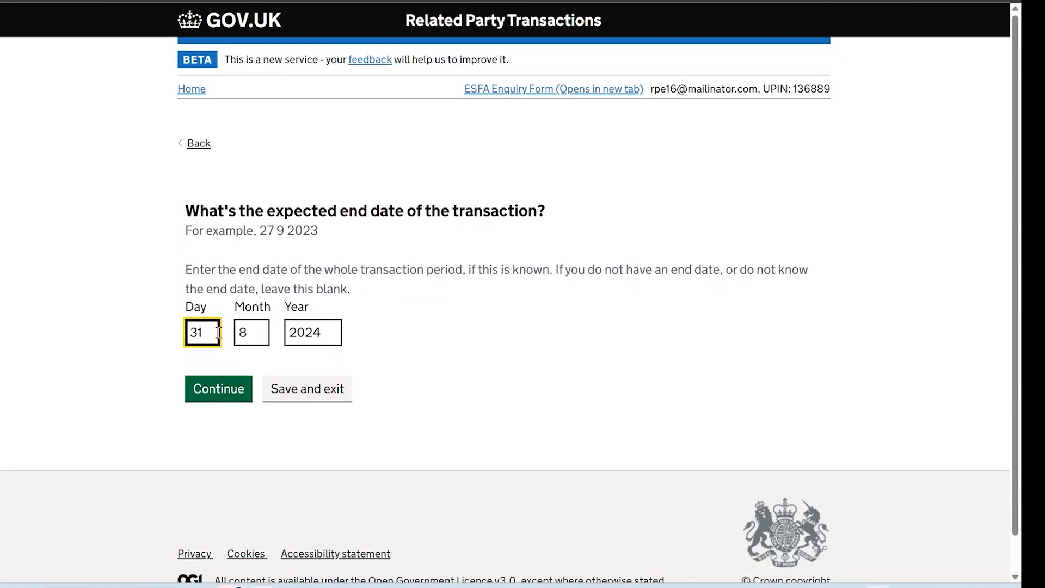
pyautogui.doubleClick(253, 341)
pyautogui.click(324, 339)
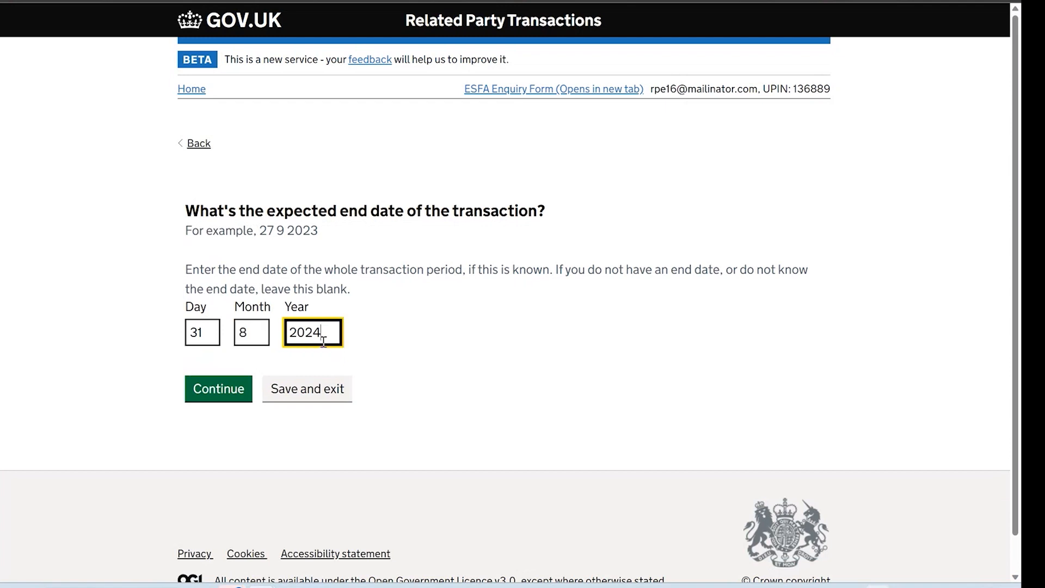
pyautogui.click(235, 391)
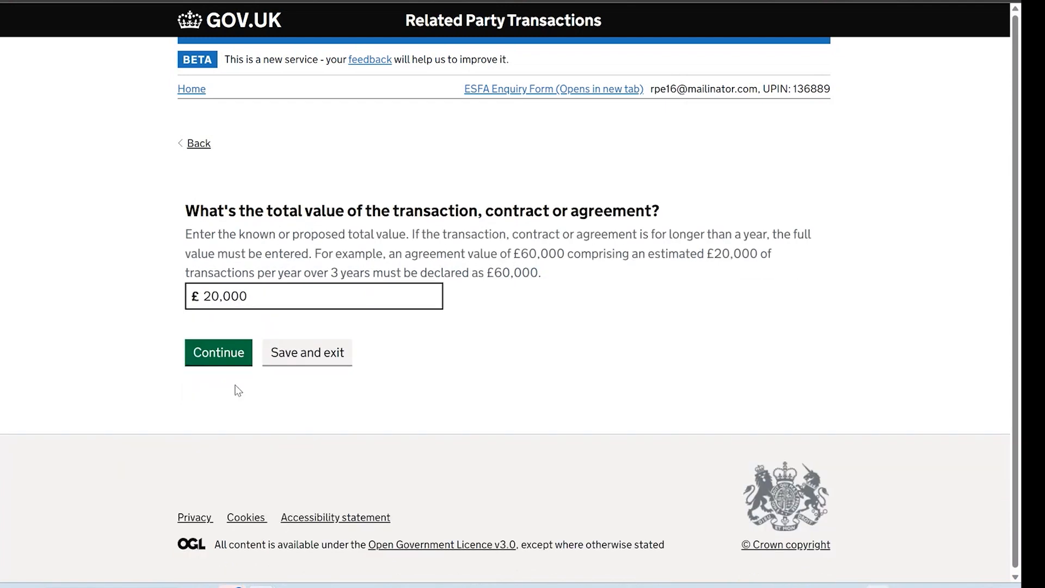
# Enter a total transaction value of £20,000
pyautogui.click(248, 297)
pyautogui.press('BackSpace')
pyautogui.press('BackSpace')
pyautogui.press('BackSpace')
pyautogui.press('BackSpace')
pyautogui.press('BackSpace')
pyautogui.press('BackSpace')
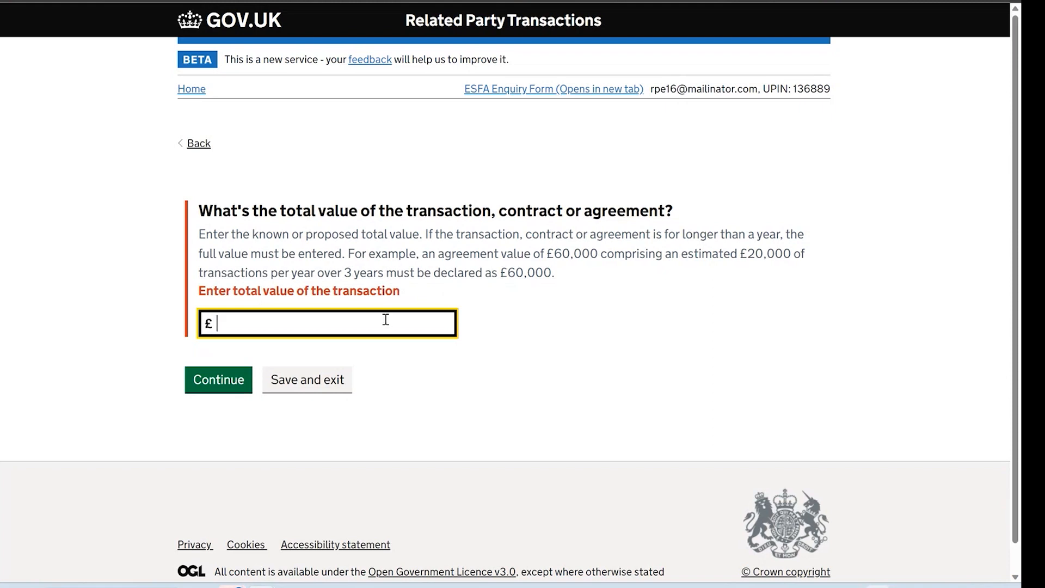
pyautogui.write('20,000')
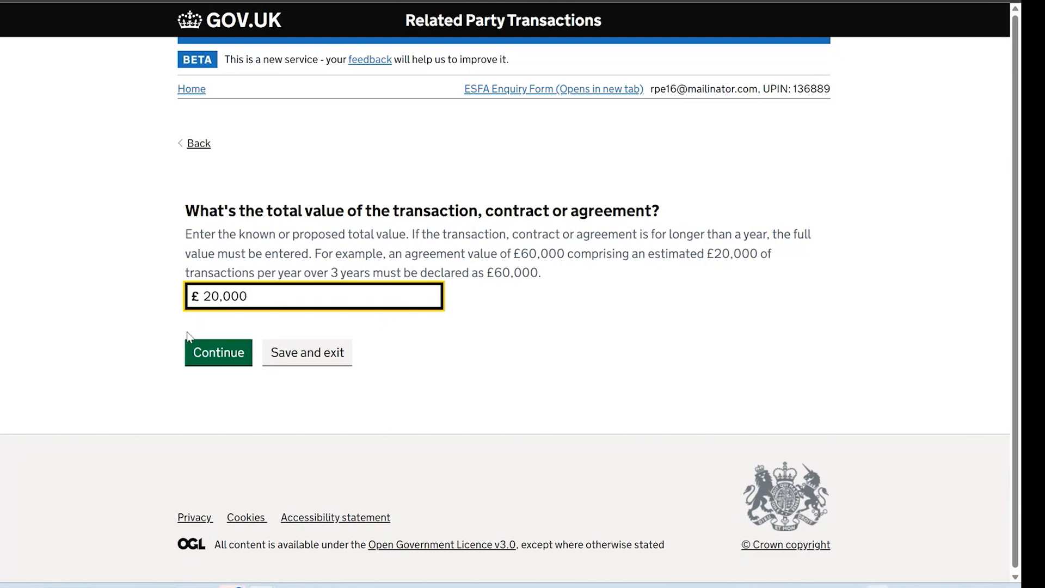
pyautogui.click(195, 353)
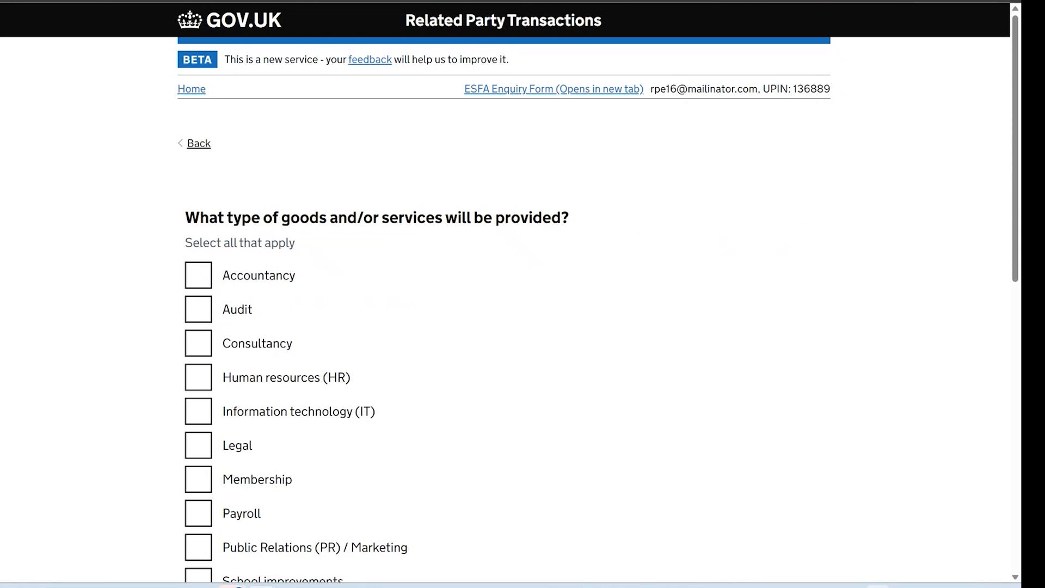
# Tick Accountancy and Consultancy as services and enter 'Example' as the goods and services description
pyautogui.click(202, 275)
pyautogui.click(199, 347)
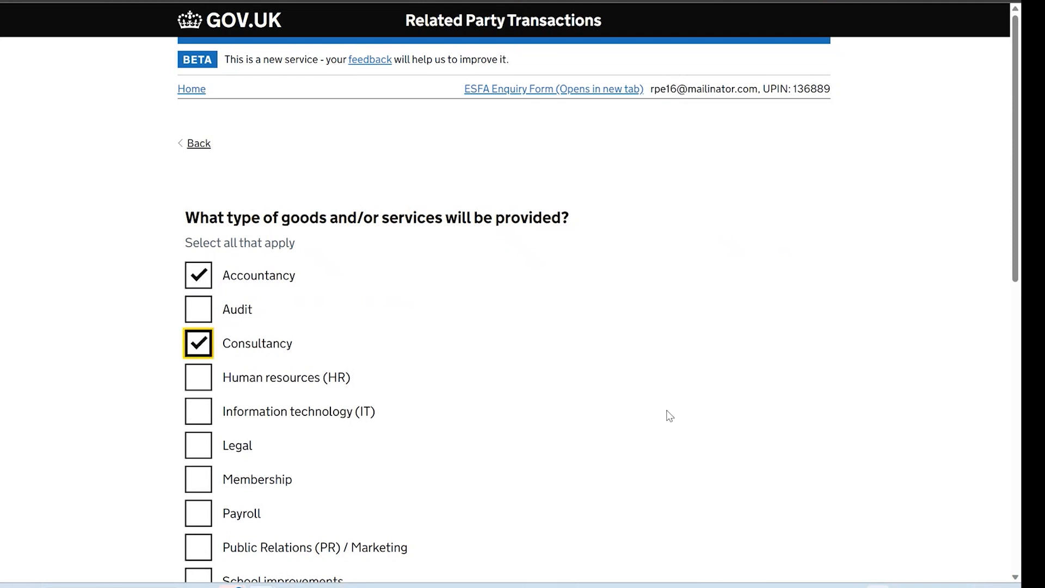
pyautogui.scroll(-8, 670, 416)
pyautogui.click(668, 411)
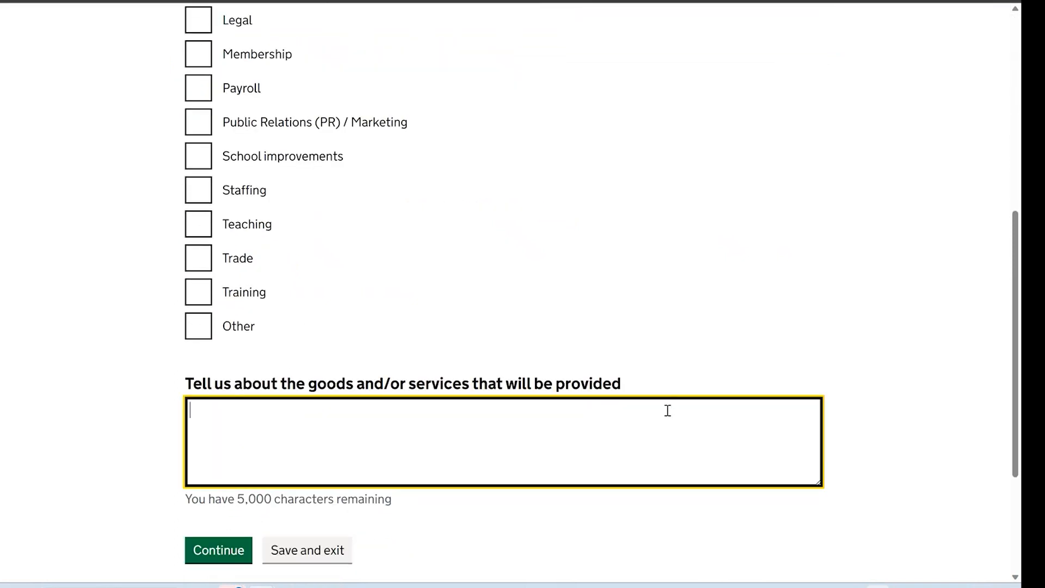
pyautogui.write('Example')
pyautogui.click(232, 552)
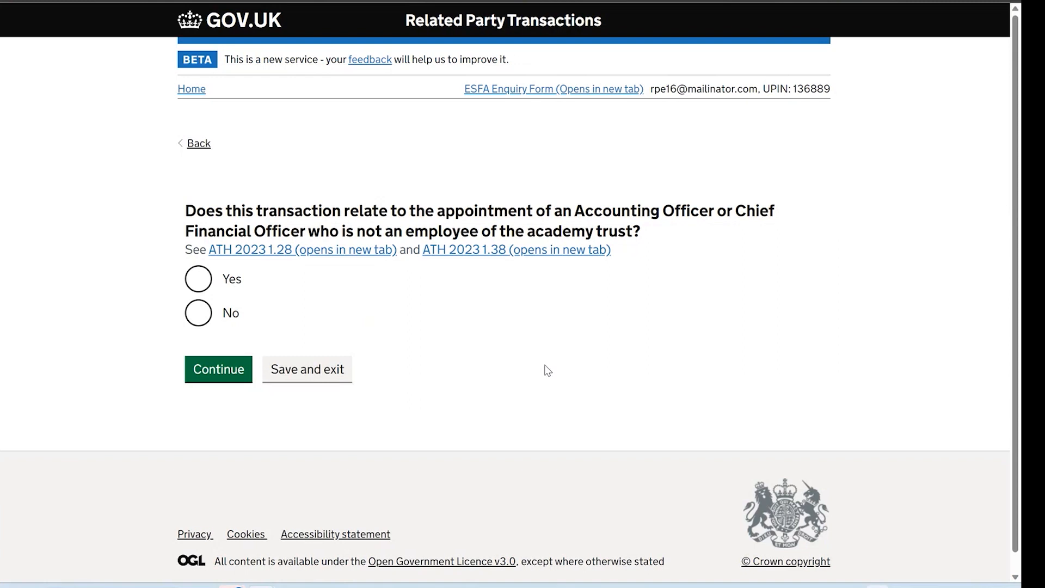
# Answer Yes to the non-employee Accounting Officer appointment and the novel/contentious questions
pyautogui.click(199, 281)
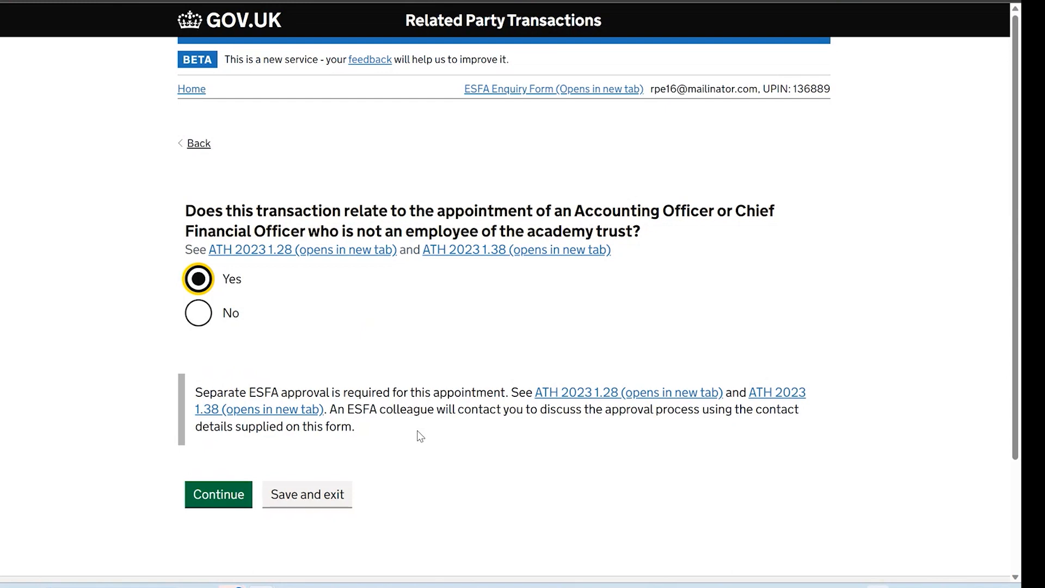
pyautogui.click(226, 496)
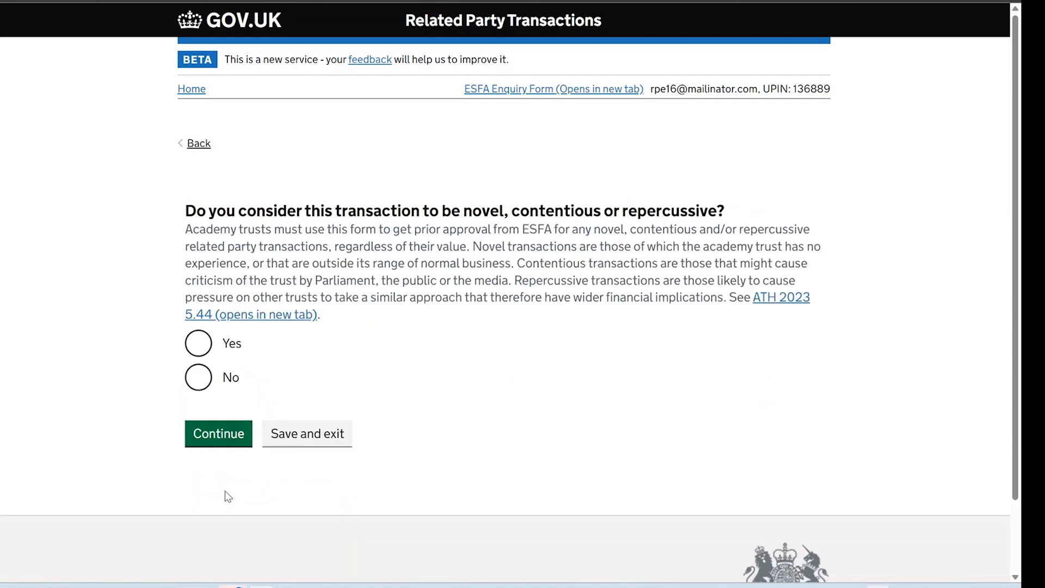
pyautogui.click(198, 344)
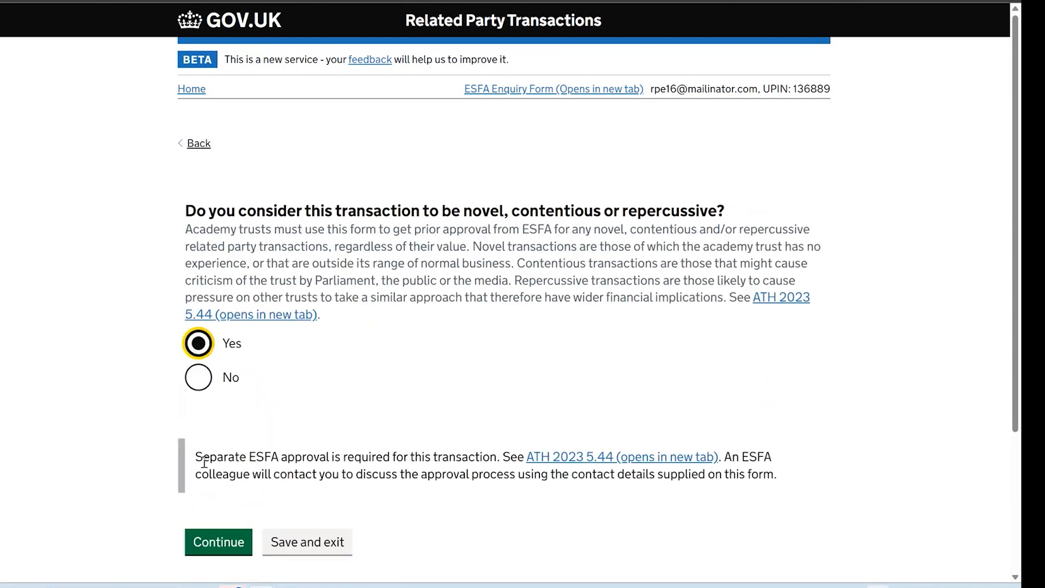
pyautogui.click(219, 540)
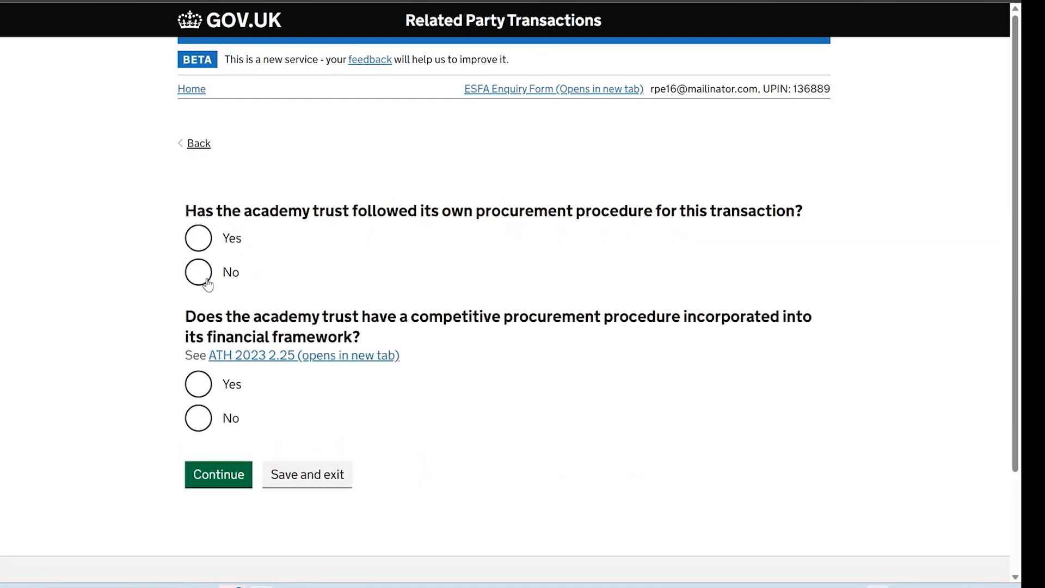
# Confirm the procurement procedure was followed and that a competitive procedure exists
pyautogui.click(197, 238)
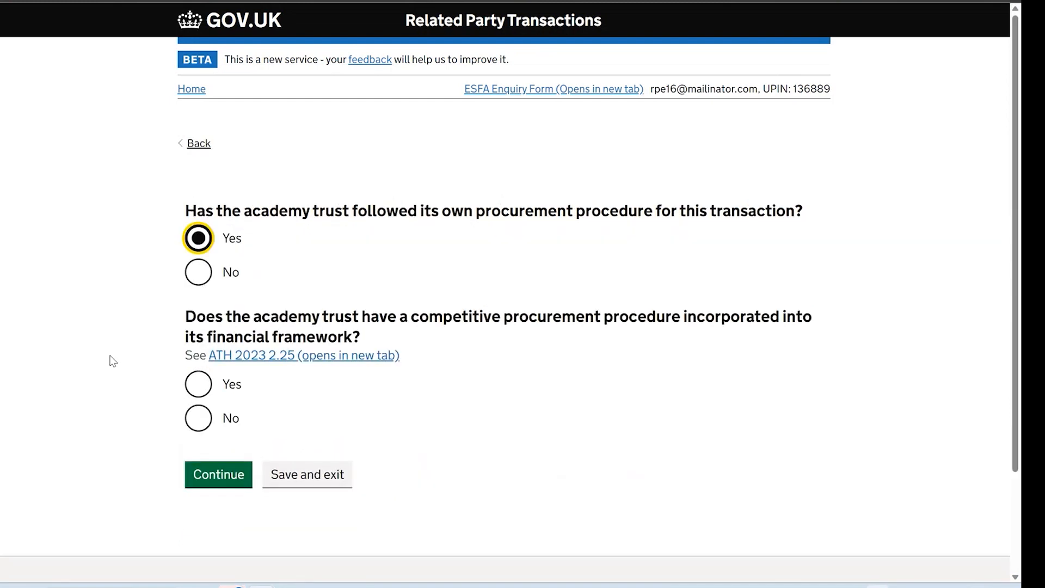
pyautogui.click(191, 389)
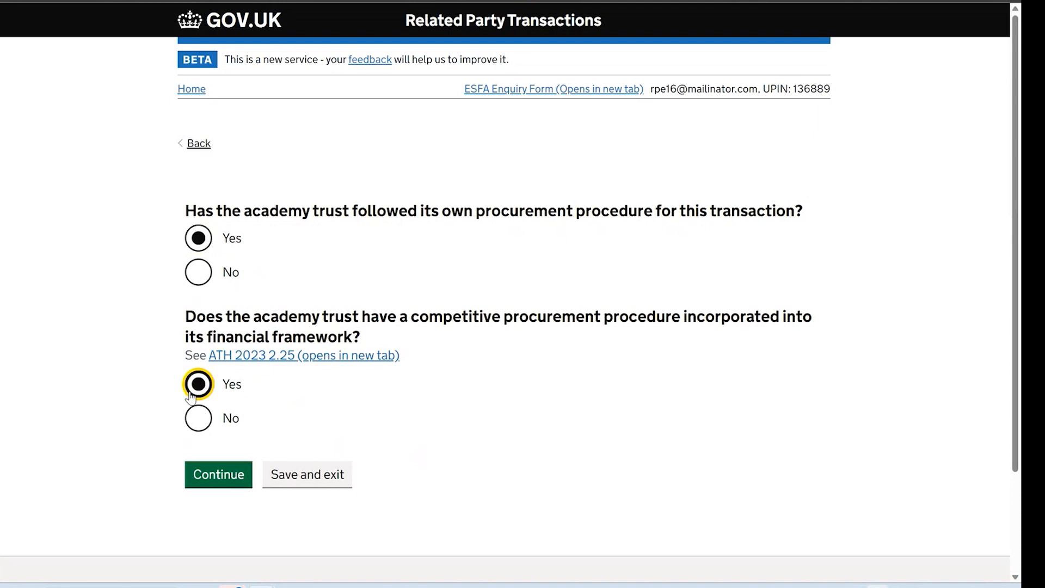
pyautogui.click(219, 480)
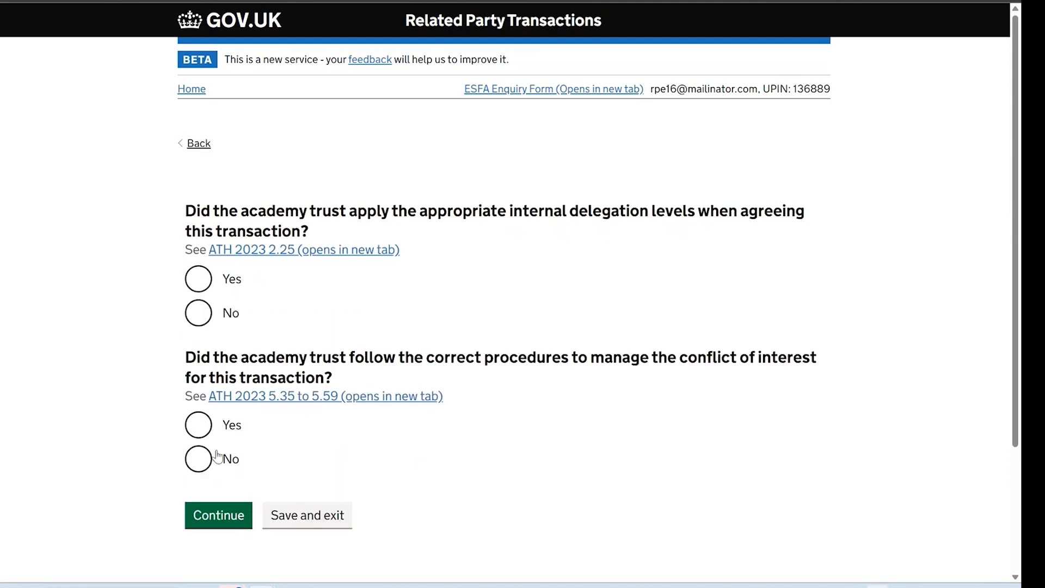
# Confirm delegation levels were applied and answer No on conflict of interest procedures, explaining 'Example'
pyautogui.click(201, 279)
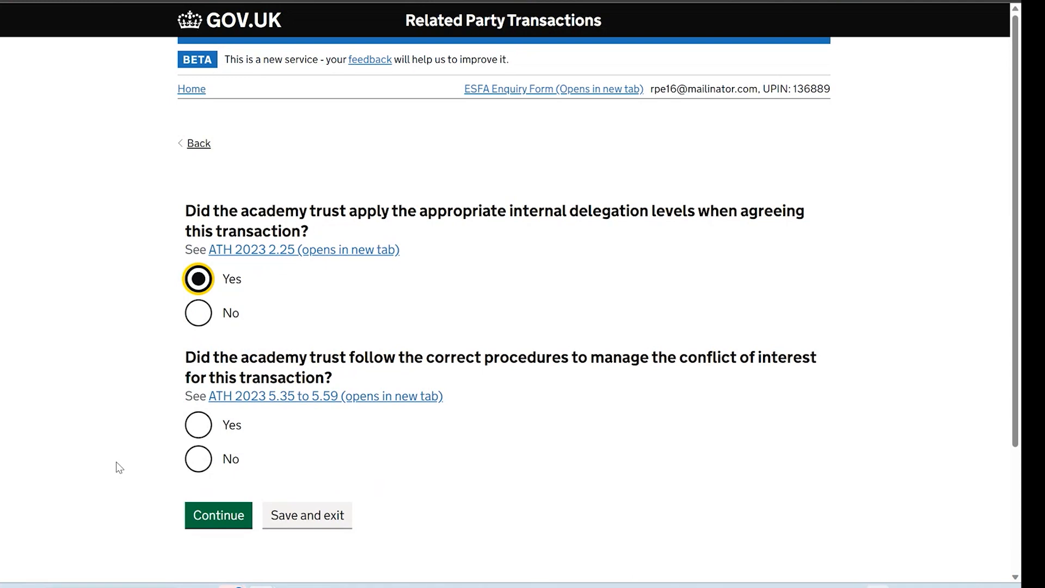
pyautogui.click(200, 427)
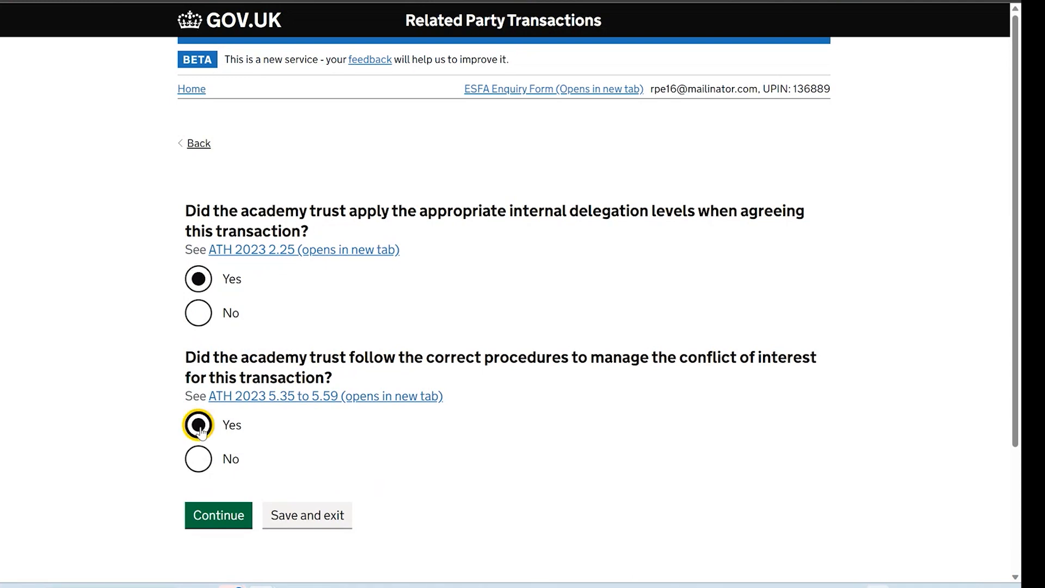
pyautogui.click(198, 460)
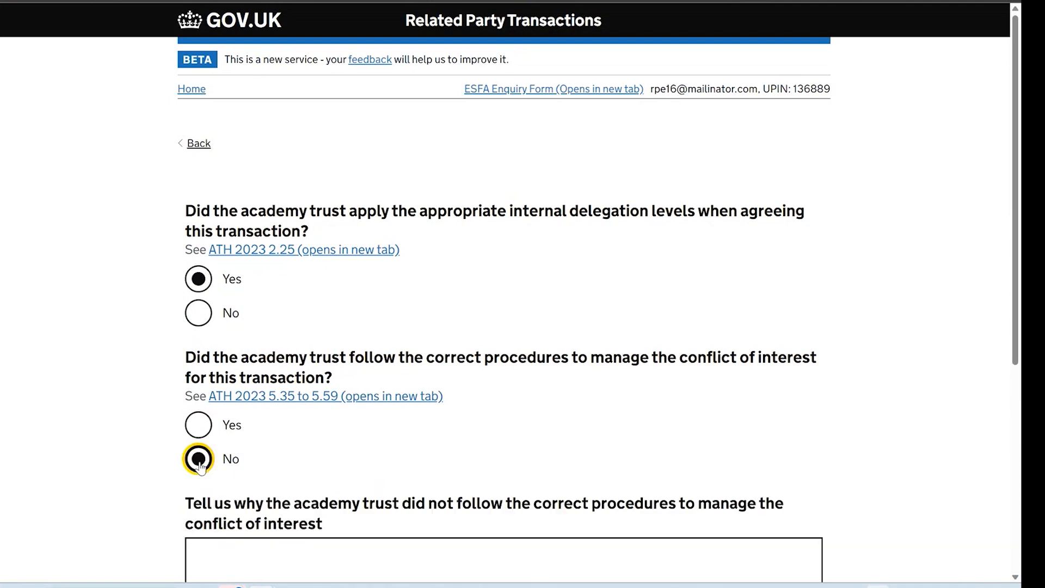
pyautogui.scroll(-1, 497, 537)
pyautogui.click(498, 506)
pyautogui.write('Example')
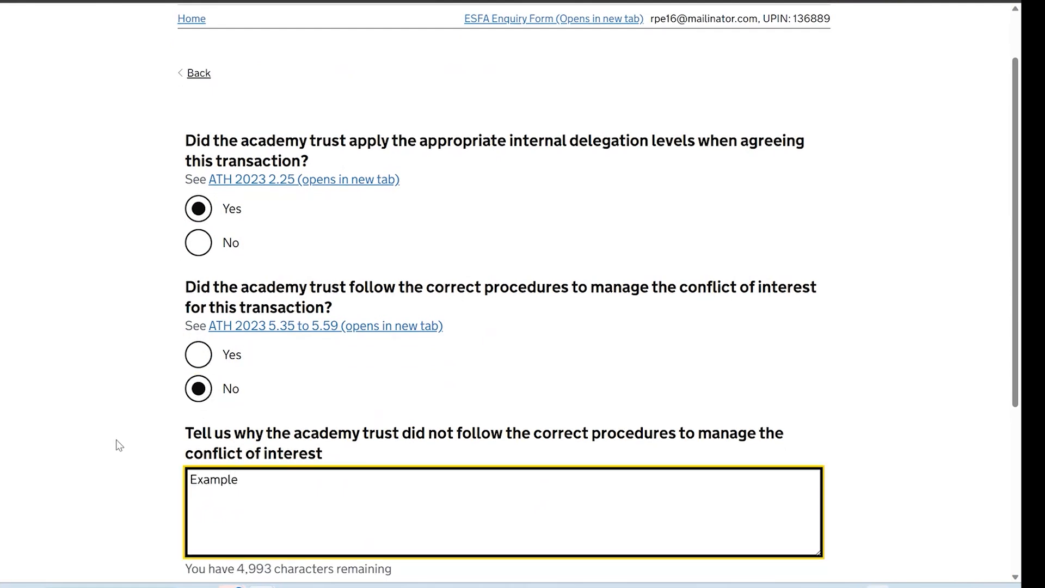
pyautogui.scroll(-2, 116, 443)
pyautogui.click(200, 505)
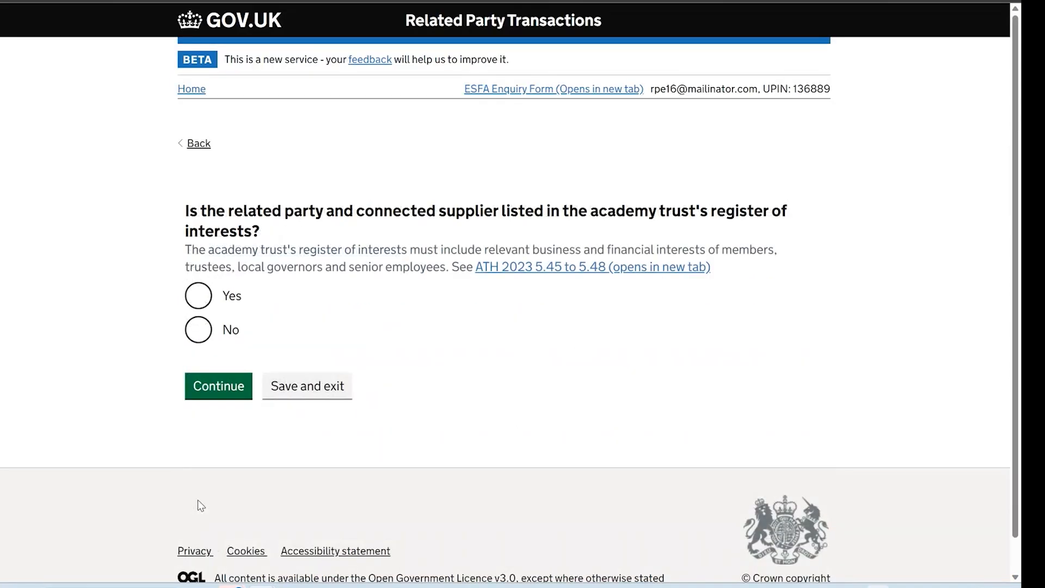
# Answer Yes on the register of interests and that the supplier provides at cost
pyautogui.click(198, 296)
pyautogui.click(206, 389)
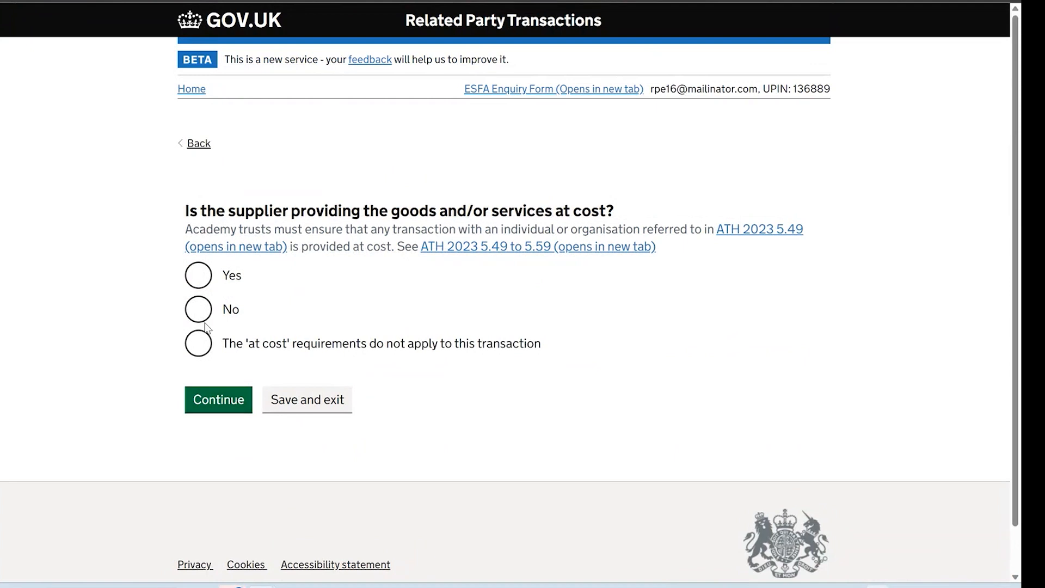
pyautogui.click(201, 279)
pyautogui.click(235, 401)
# Review the Check your answers summary and accept it
pyautogui.scroll(-1, 486, 363)
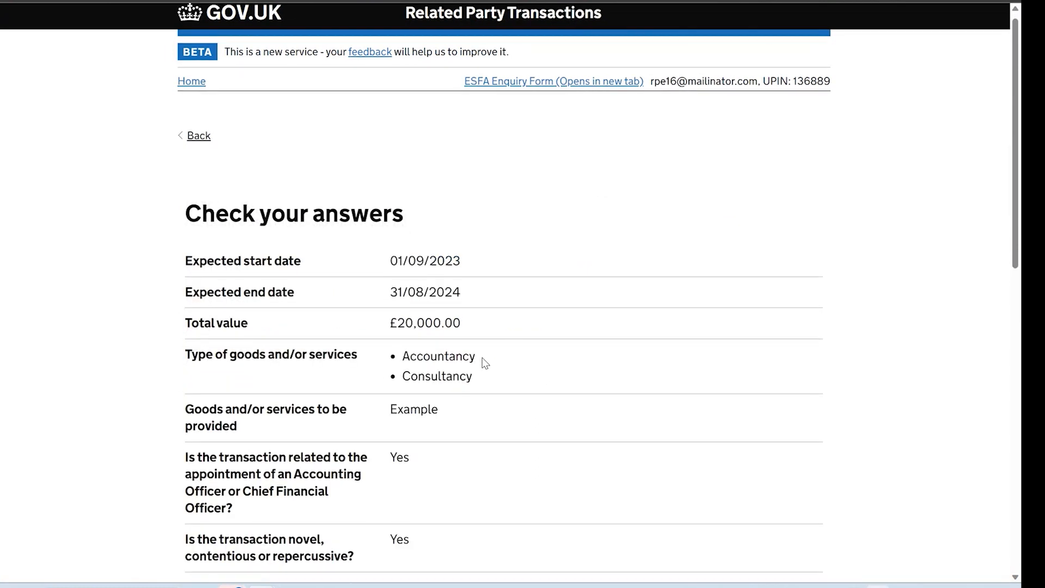
pyautogui.scroll(-3, 485, 363)
pyautogui.scroll(-6, 485, 364)
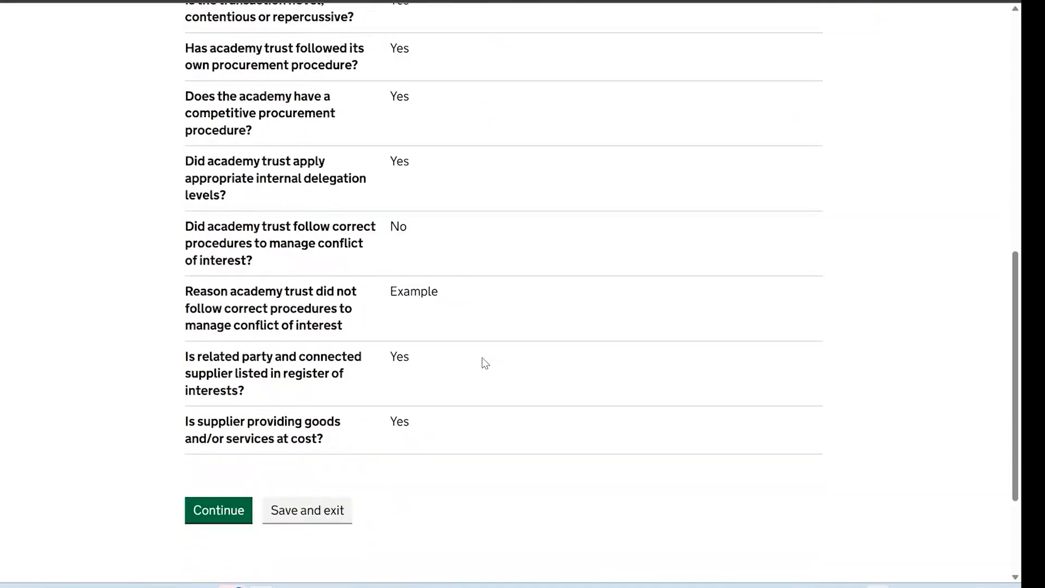
pyautogui.scroll(-1, 486, 363)
pyautogui.click(198, 473)
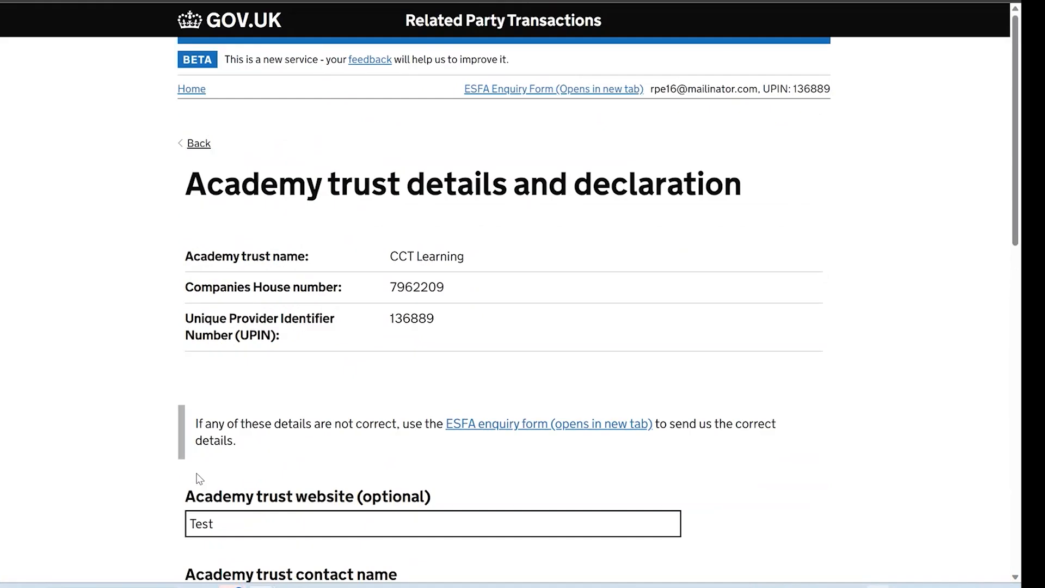
# Enter 'Example' for contact name, position and e-mail, and fill in the contact telephone number
pyautogui.scroll(-1, 375, 446)
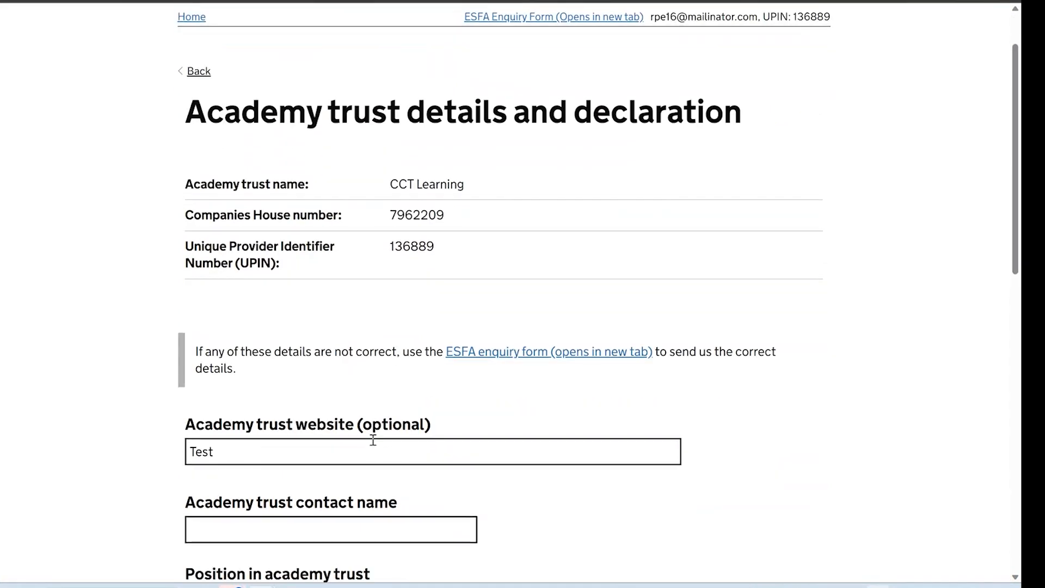
pyautogui.scroll(-1, 373, 440)
pyautogui.click(373, 441)
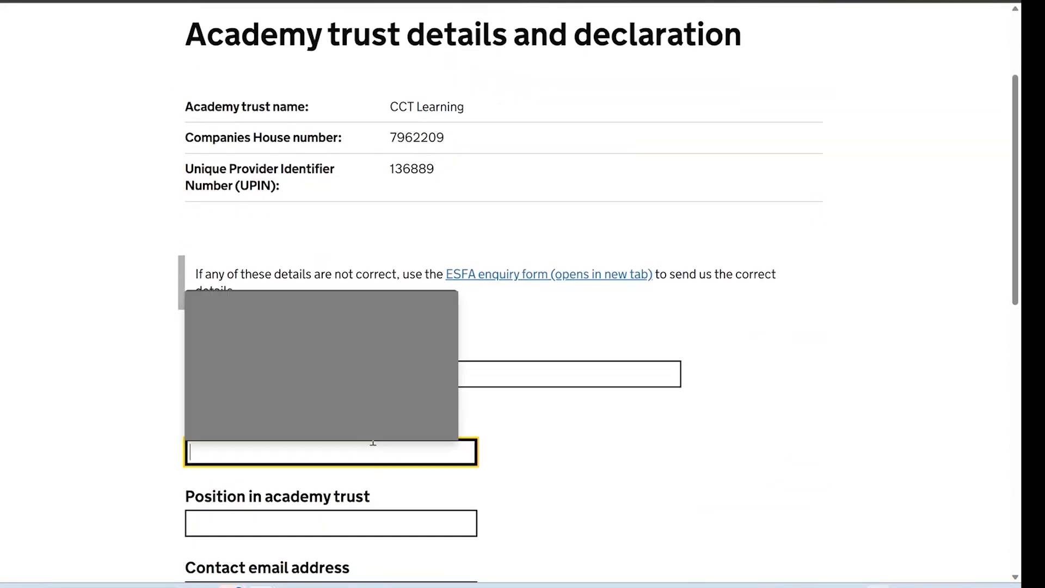
pyautogui.write('Example')
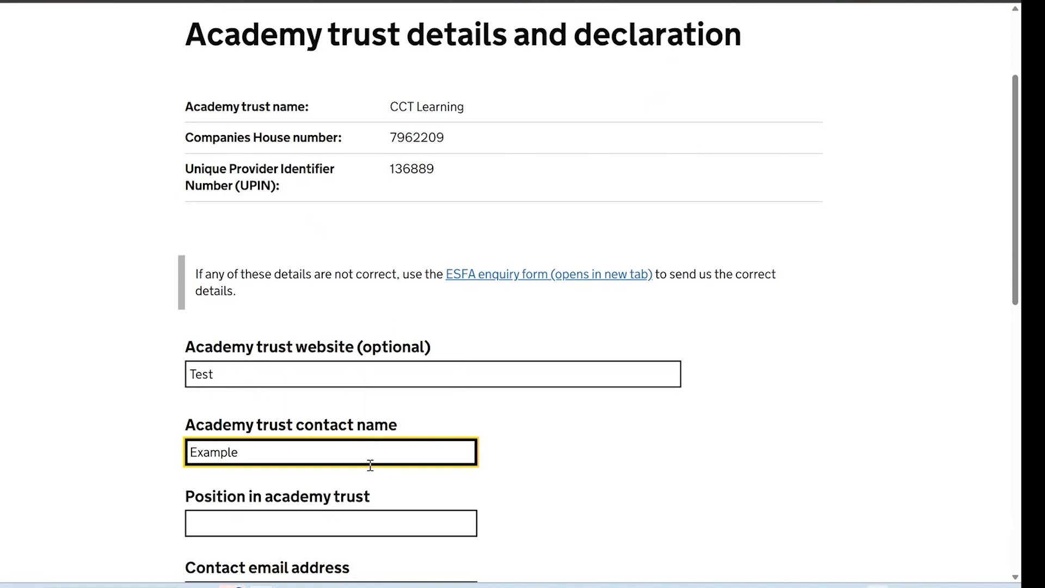
pyautogui.click(367, 528)
pyautogui.write('Exampl')
pyautogui.scroll(-3, 367, 529)
pyautogui.click(354, 401)
pyautogui.write('Example')
pyautogui.click(269, 478)
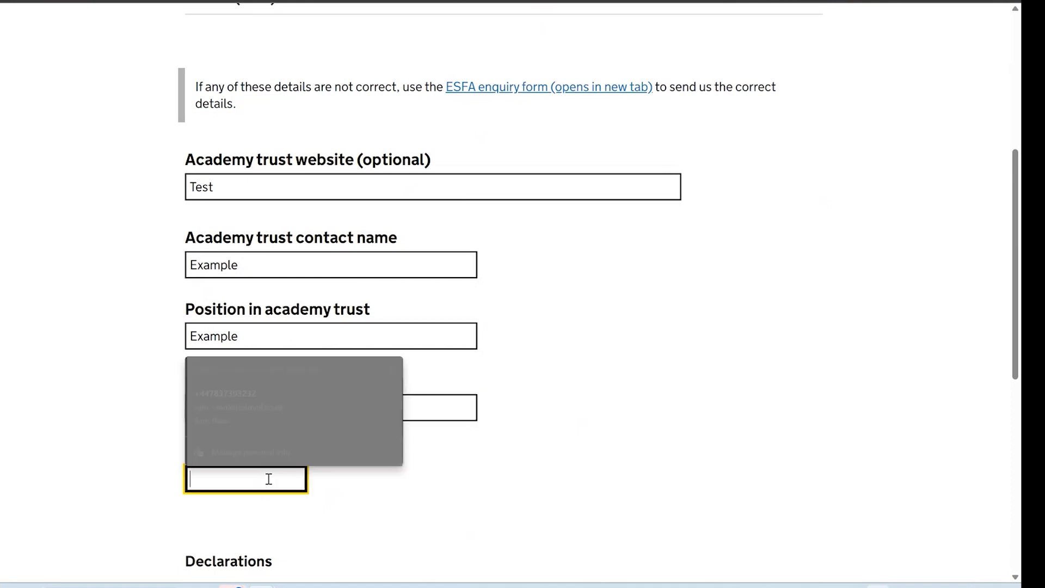
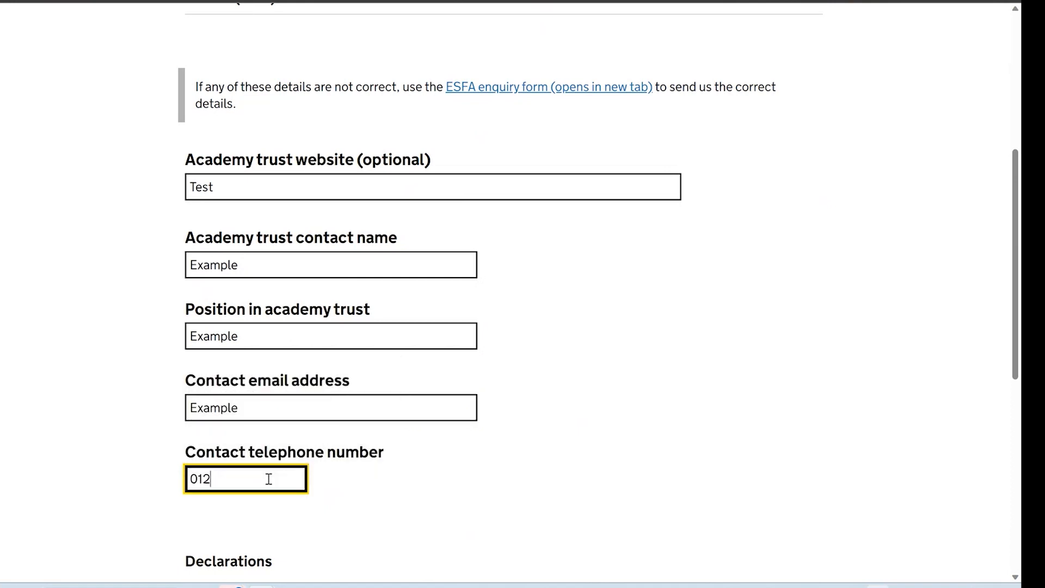
pyautogui.write('4573739')
# Tick all four declarations and submit the transaction
pyautogui.scroll(-5, 200, 397)
pyautogui.click(198, 398)
pyautogui.click(199, 432)
pyautogui.click(199, 466)
pyautogui.click(199, 517)
pyautogui.scroll(-2, 202, 520)
pyautogui.click(200, 476)
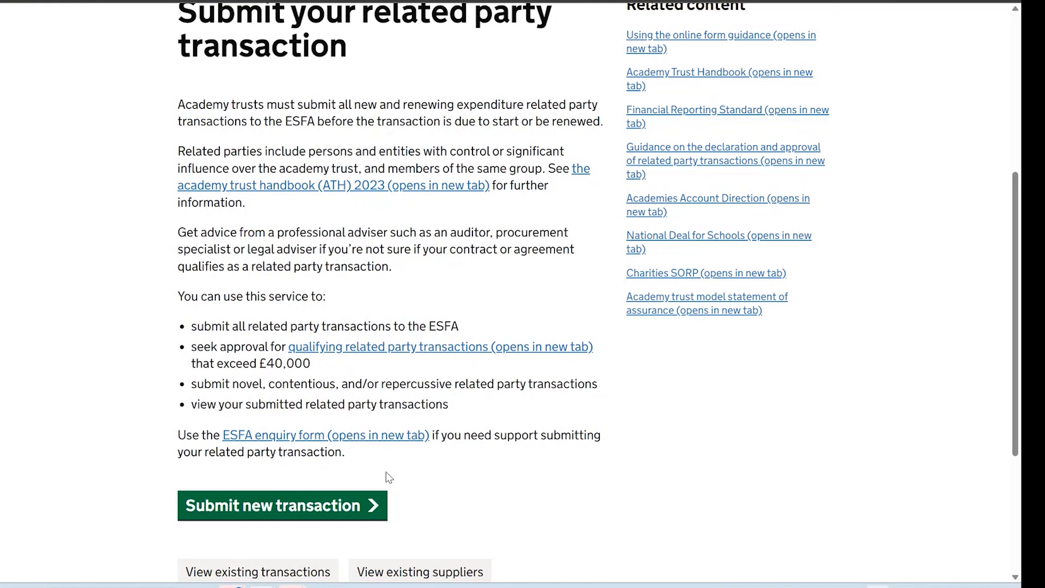
# Start a new transaction with Business 123 as the supplier
pyautogui.click(297, 506)
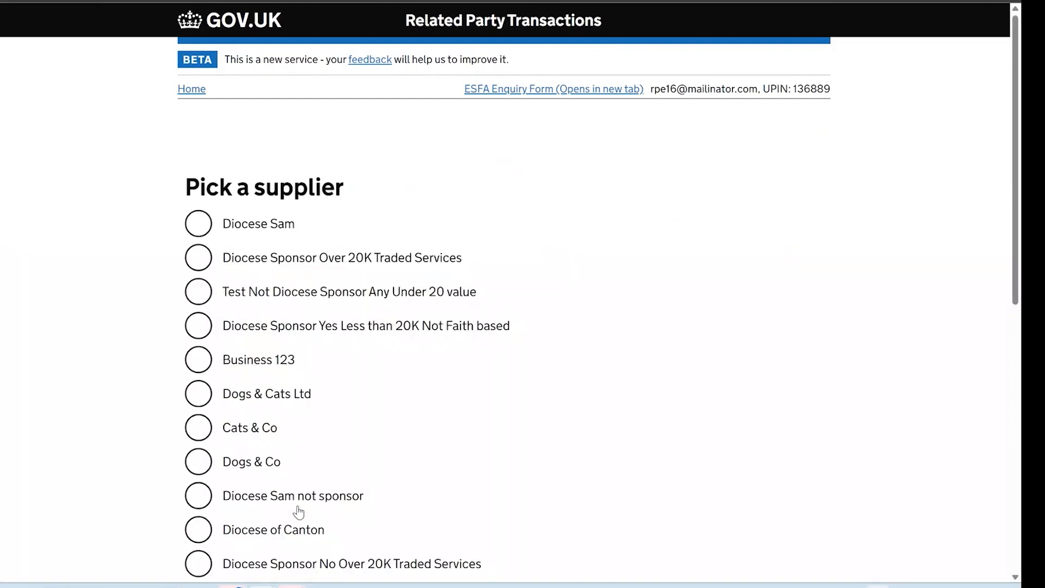
pyautogui.click(251, 362)
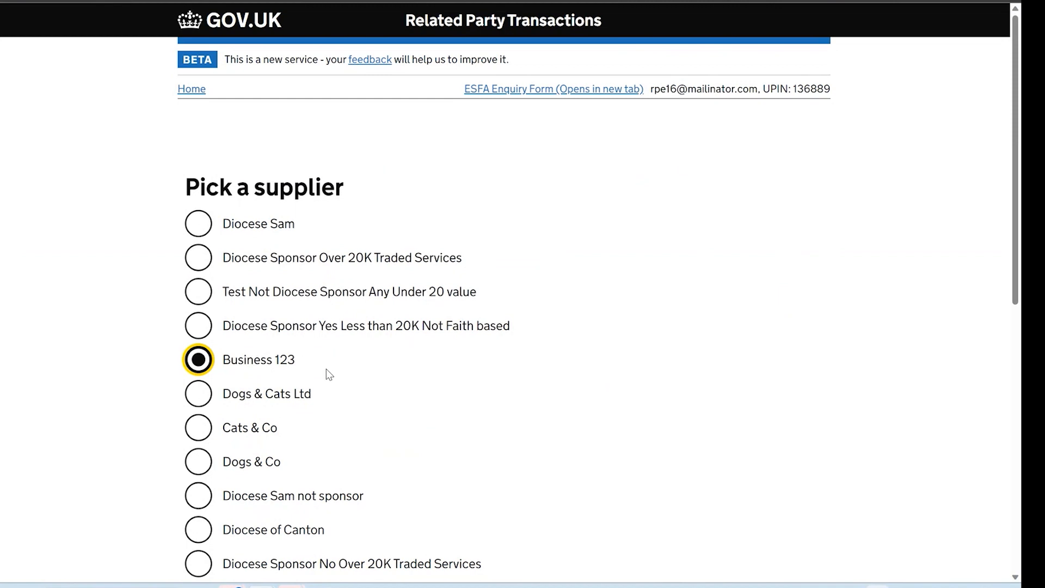
pyautogui.scroll(-7, 329, 375)
pyautogui.click(234, 502)
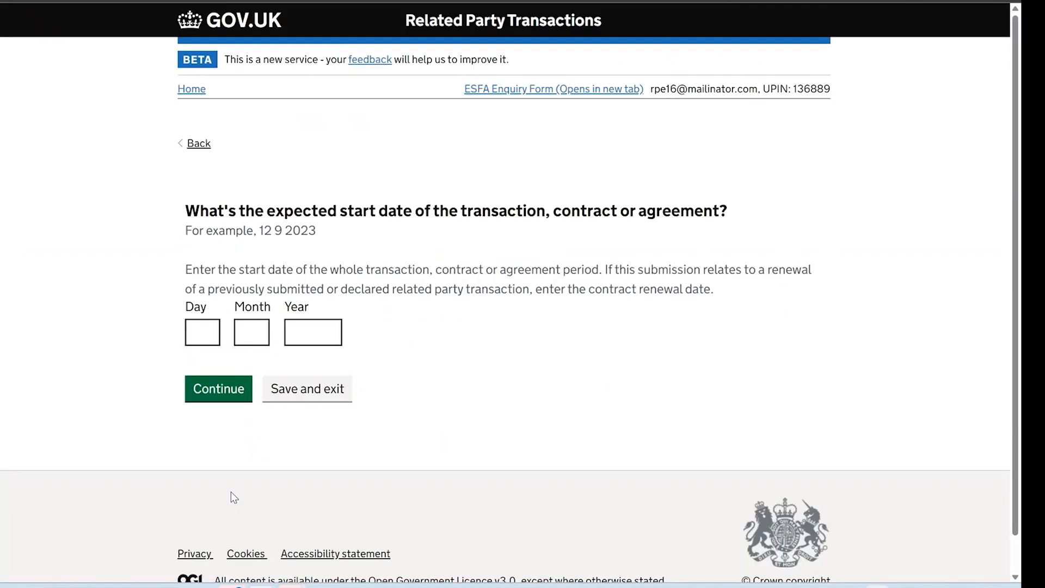
# Enter the transaction start date 1 September 2023
pyautogui.click(211, 338)
pyautogui.write('1')
pyautogui.press('Tab')
pyautogui.write('9')
pyautogui.press('Tab')
pyautogui.write('20')
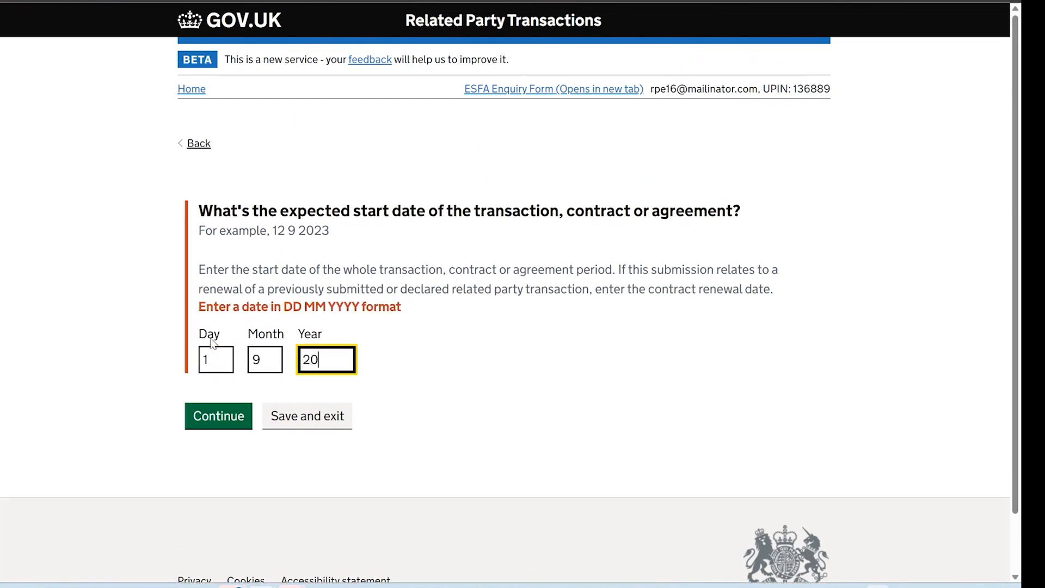
pyautogui.write('23')
pyautogui.click(215, 392)
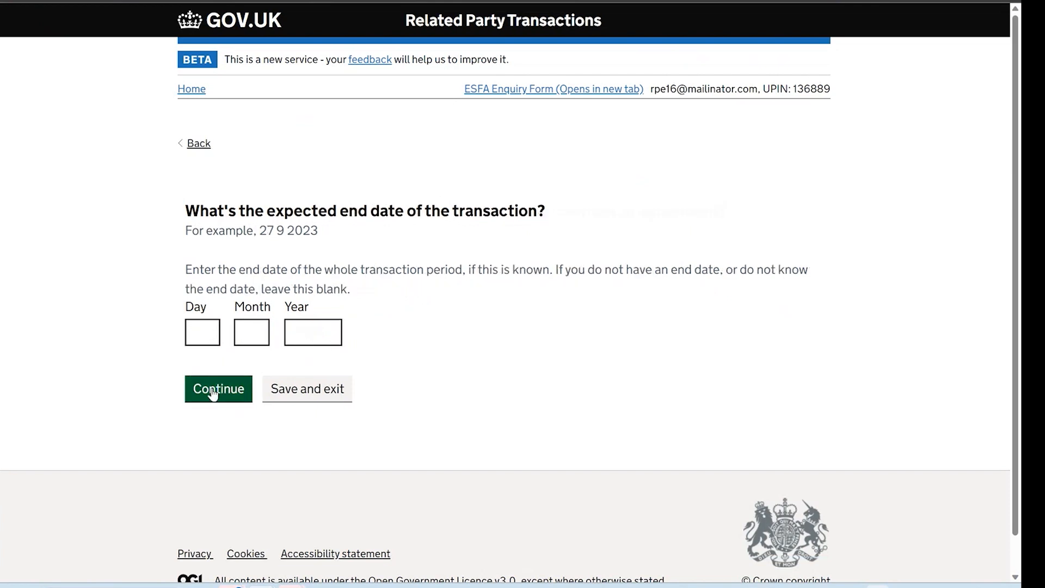
# Enter the transaction end date 31 August 2024
pyautogui.click(207, 327)
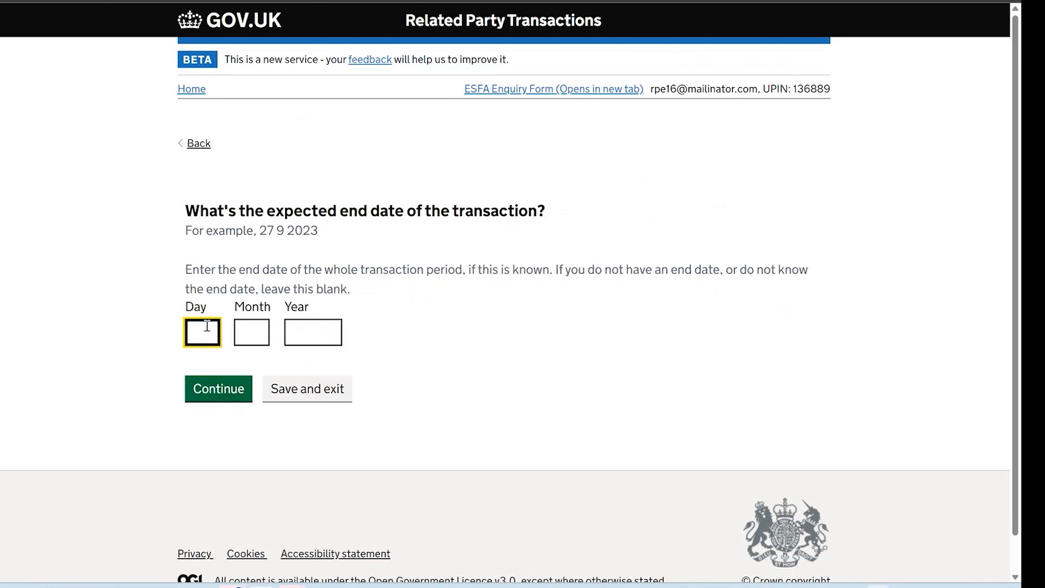
pyautogui.write('31')
pyautogui.press('Tab')
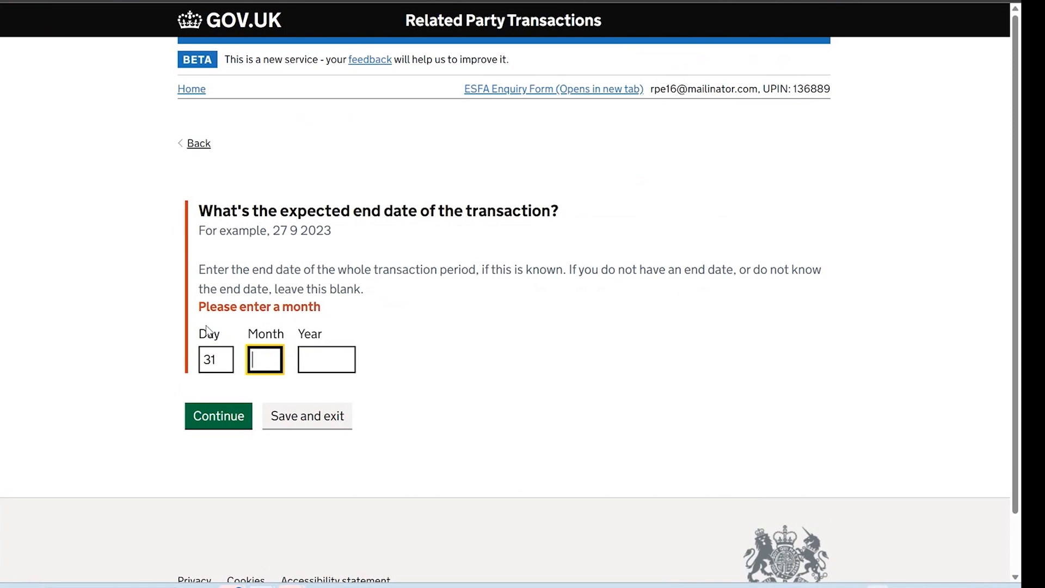
pyautogui.write('8')
pyautogui.press('Tab')
pyautogui.write('2024')
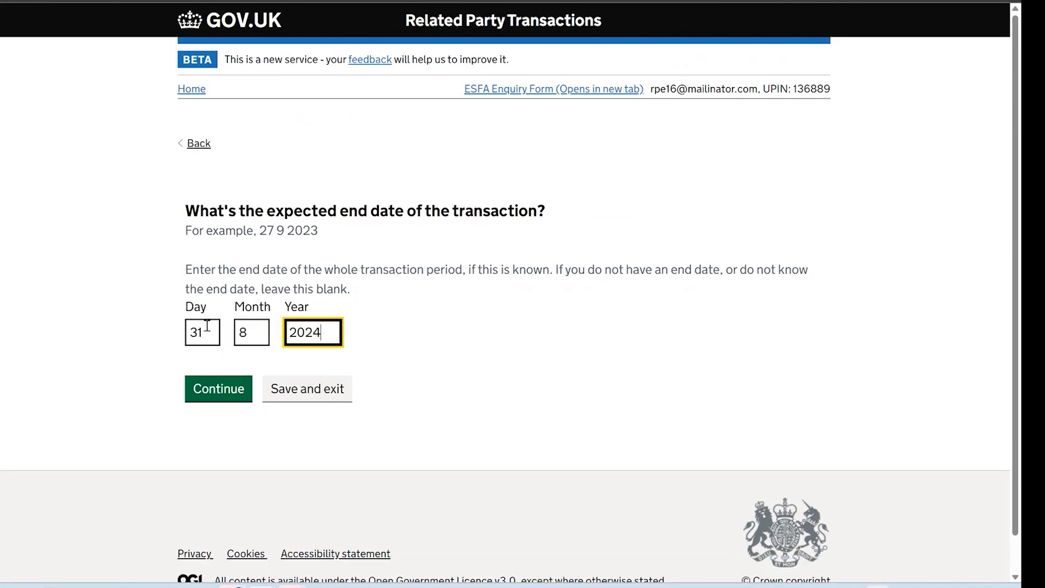
pyautogui.click(217, 388)
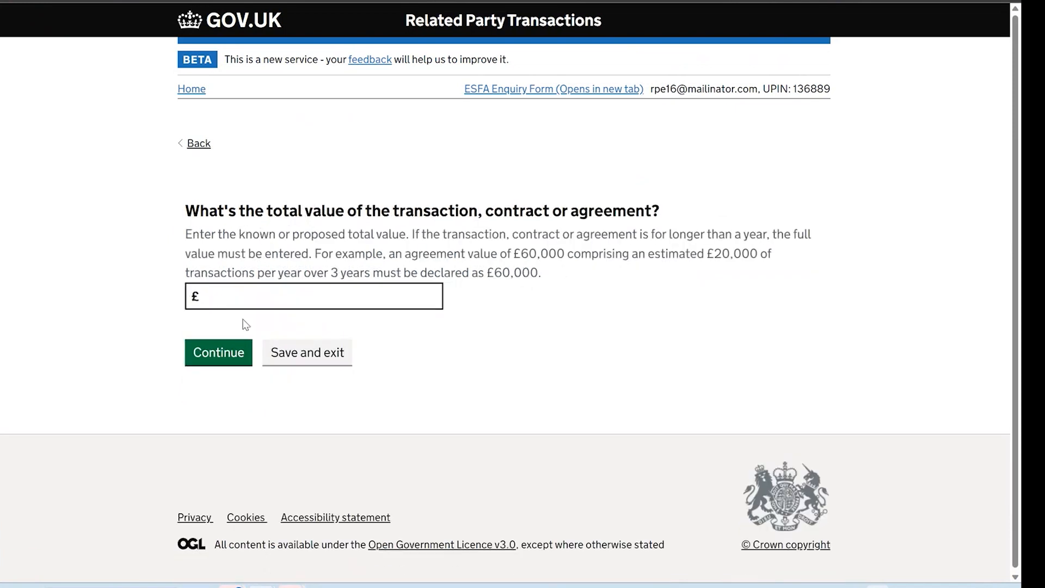
# Set the total transaction value to £50000
pyautogui.click(244, 296)
pyautogui.write('50000')
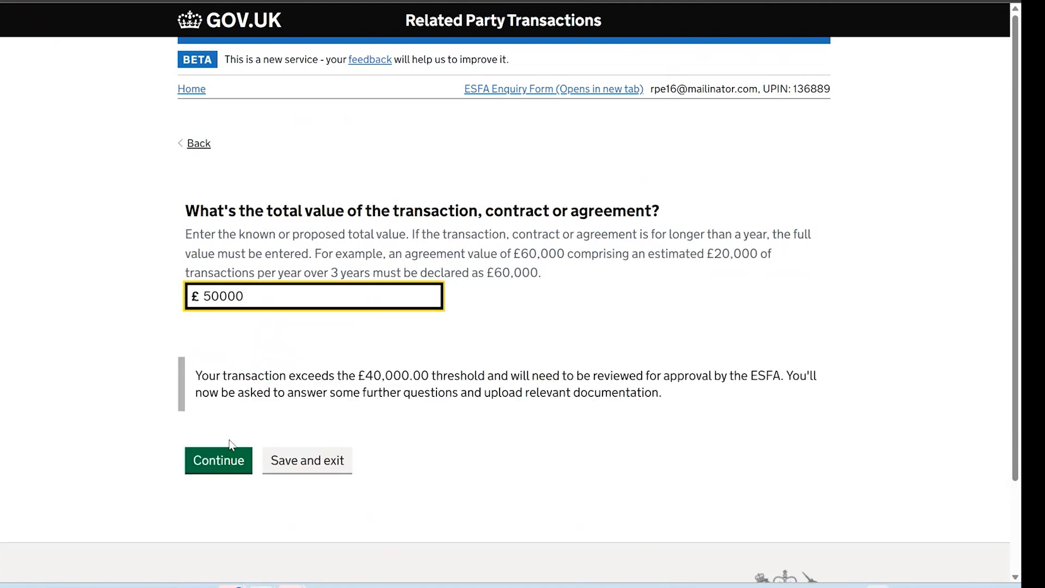
pyautogui.click(229, 449)
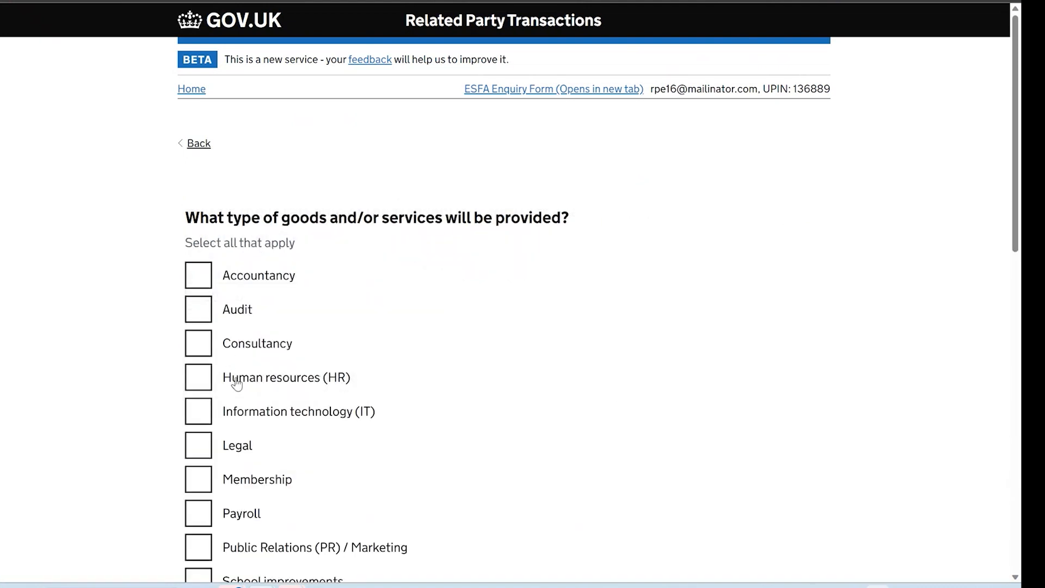
# Tick Consultancy and Training and describe the goods and services as 'Example'
pyautogui.click(212, 354)
pyautogui.scroll(-4, 597, 410)
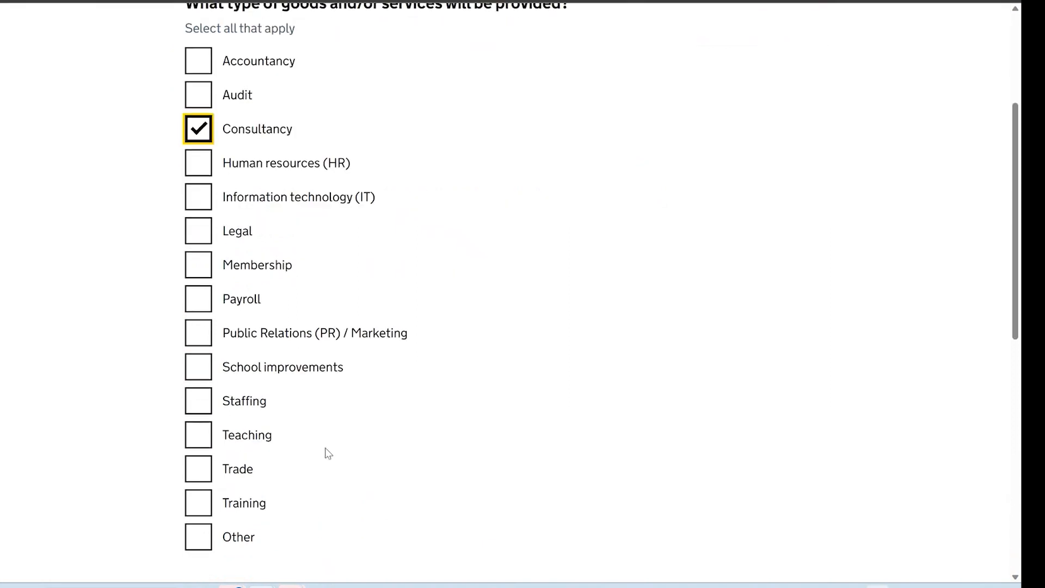
pyautogui.click(198, 504)
pyautogui.scroll(-5, 444, 490)
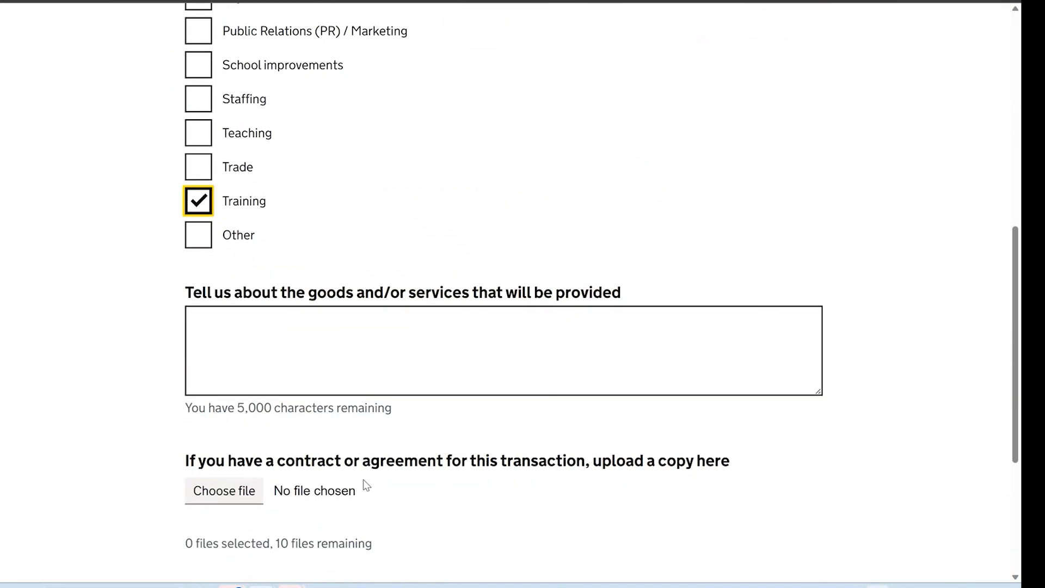
pyautogui.scroll(-2, 386, 452)
pyautogui.click(387, 242)
pyautogui.write('Example')
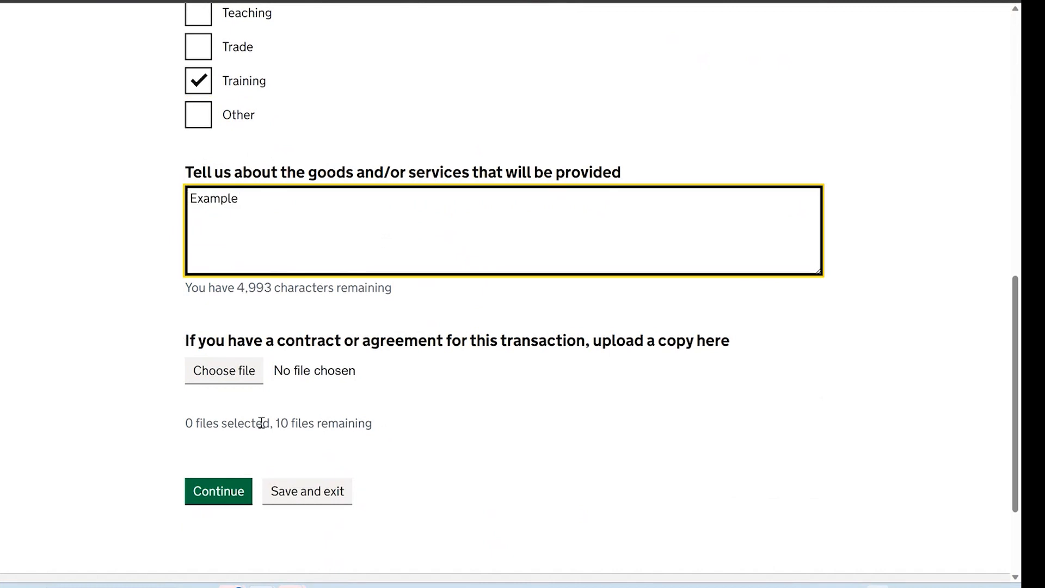
pyautogui.click(224, 490)
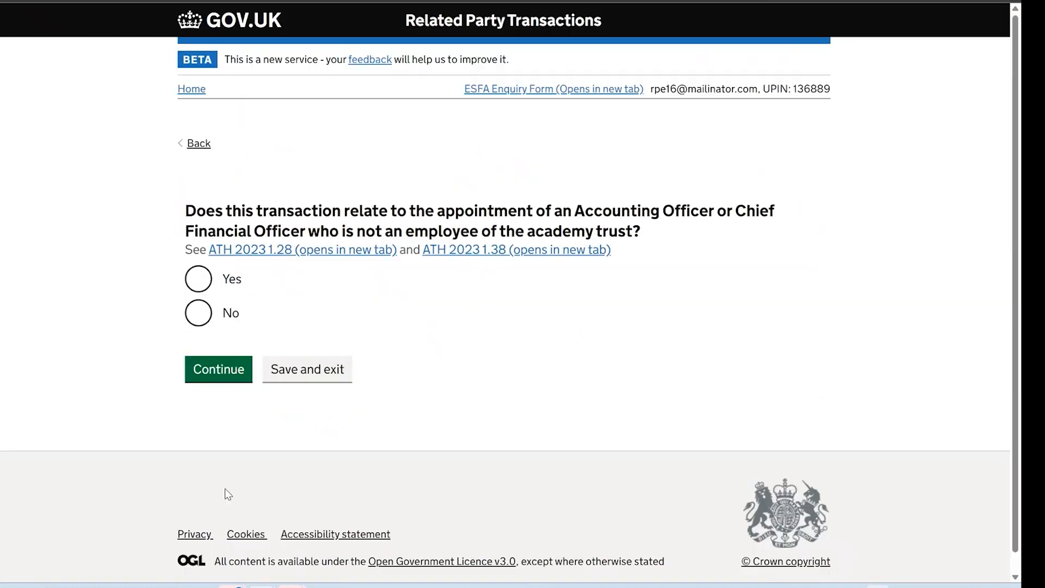
# Answer No to the Accounting Officer appointment and novel/contentious questions
pyautogui.click(200, 314)
pyautogui.click(207, 369)
pyautogui.click(200, 380)
pyautogui.click(218, 434)
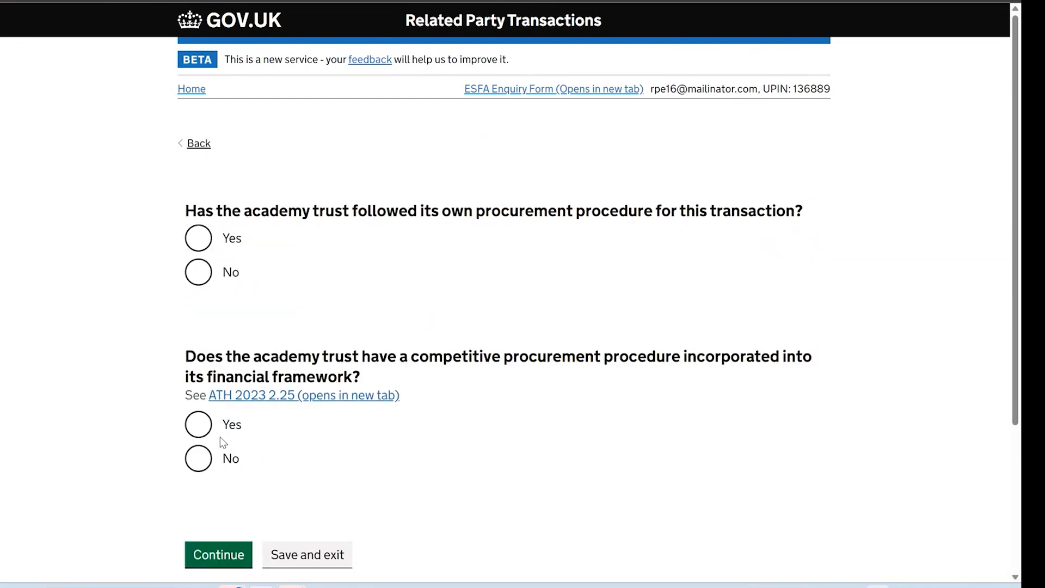
# Confirm the procurement procedure was followed and a competitive procedure exists
pyautogui.click(216, 239)
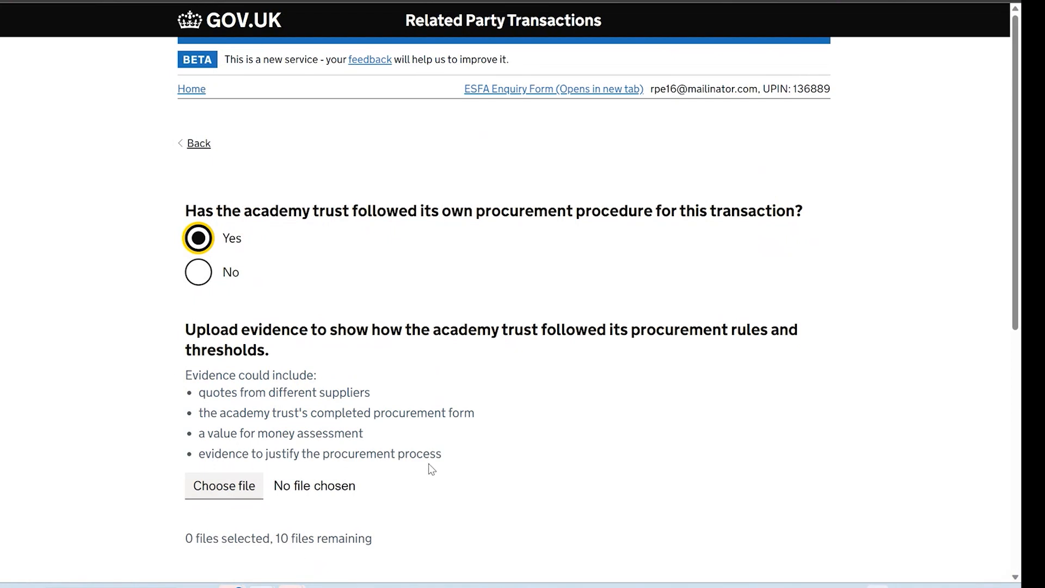
pyautogui.scroll(-4, 430, 469)
pyautogui.click(196, 438)
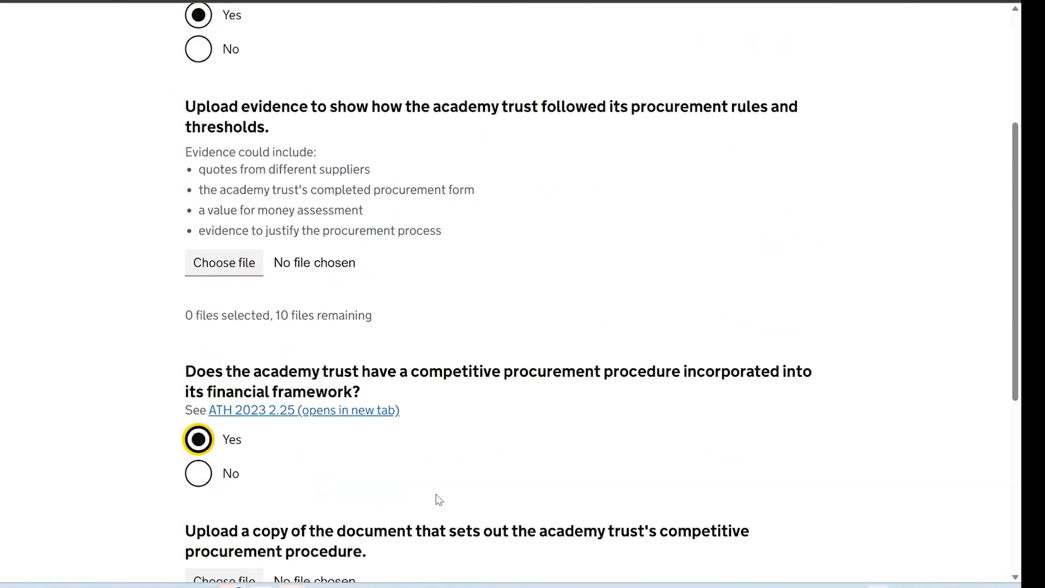
pyautogui.scroll(-3, 436, 499)
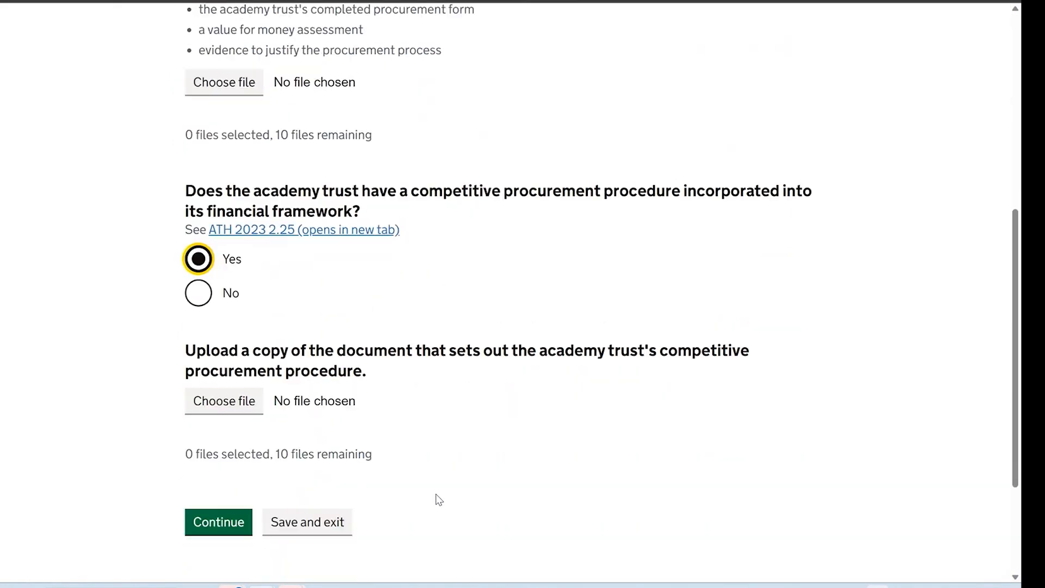
pyautogui.click(218, 524)
# Answer Yes on delegation levels and conflict management, attaching Unknown.pdf as evidence
pyautogui.click(197, 280)
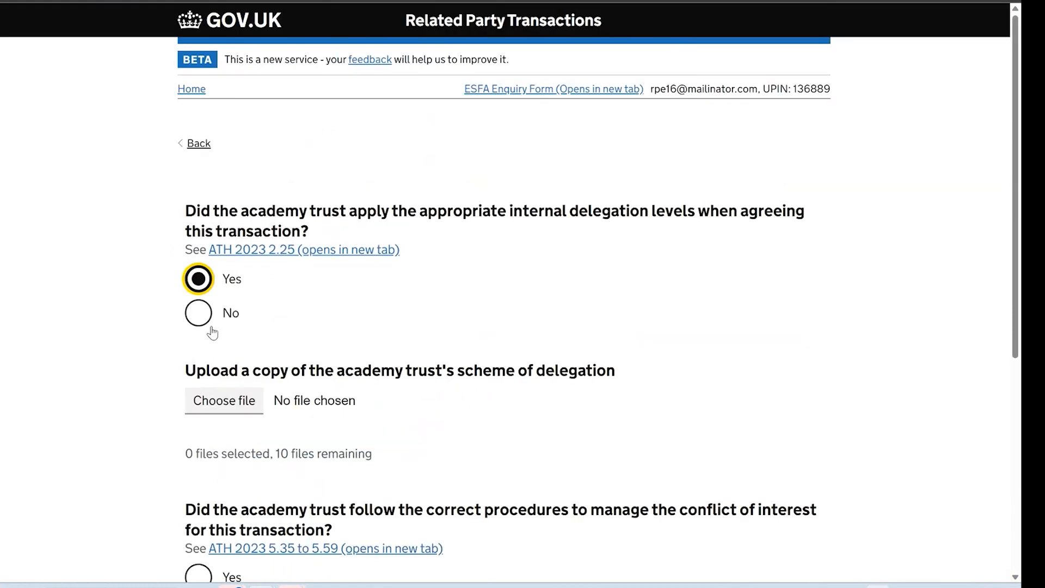
pyautogui.scroll(-2, 248, 362)
pyautogui.scroll(-2, 248, 364)
pyautogui.click(203, 457)
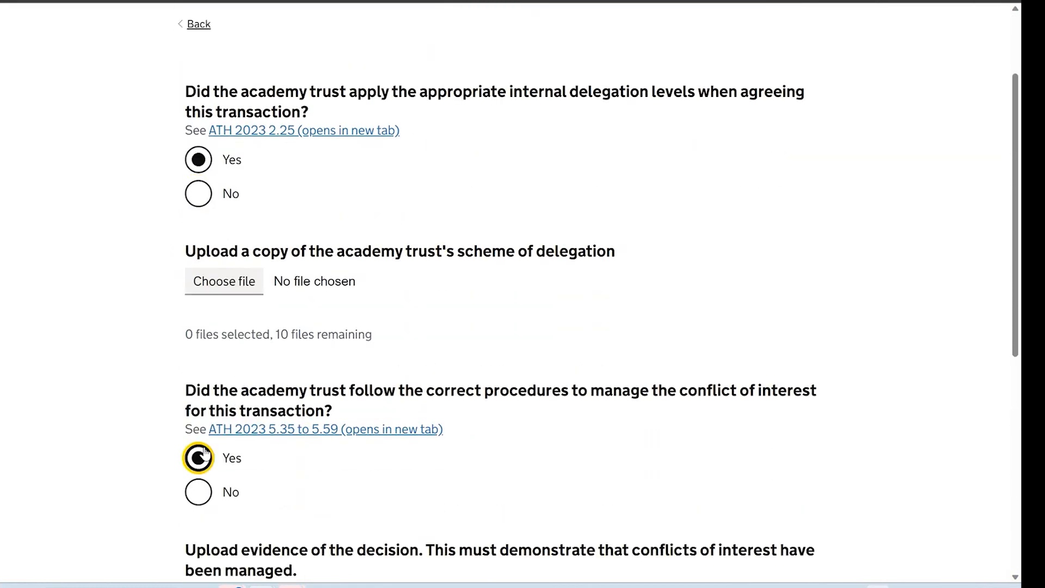
pyautogui.scroll(-3, 285, 475)
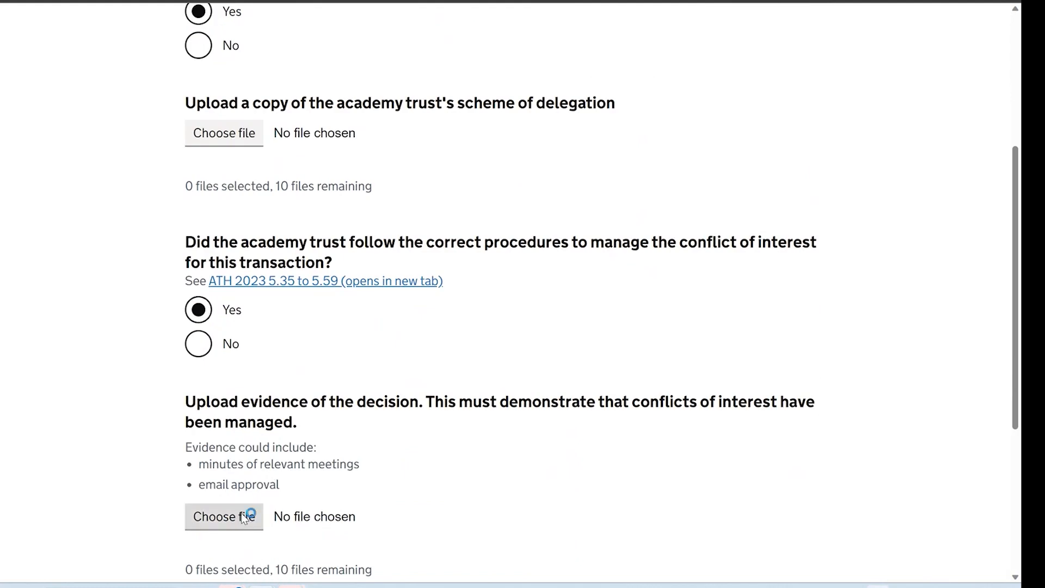
pyautogui.click(244, 517)
pyautogui.doubleClick(236, 67)
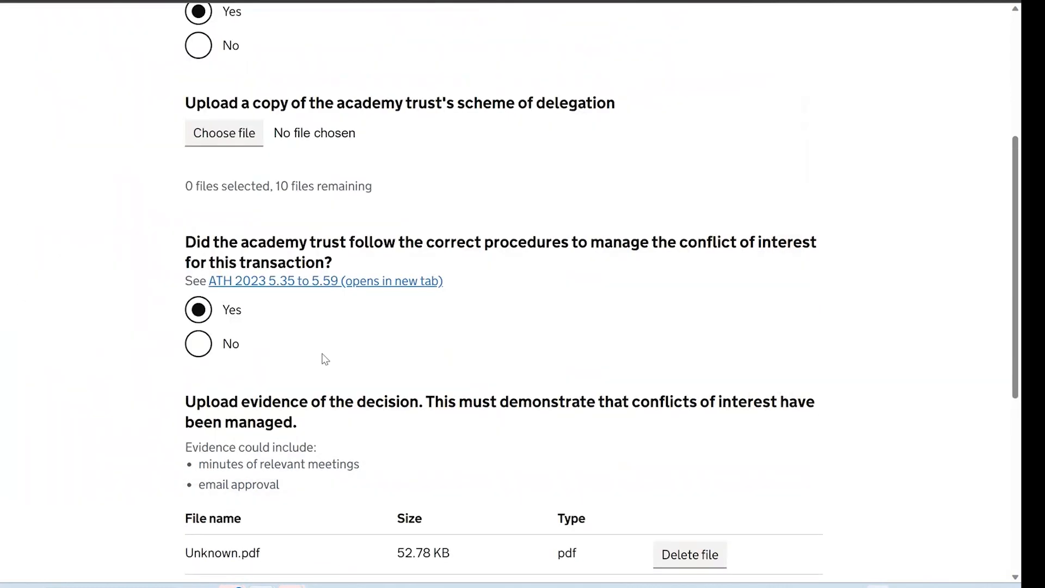
pyautogui.scroll(-2, 326, 360)
pyautogui.click(229, 531)
# Answer Yes on the register of interests and at-cost questions, reaching Check your answers
pyautogui.click(199, 296)
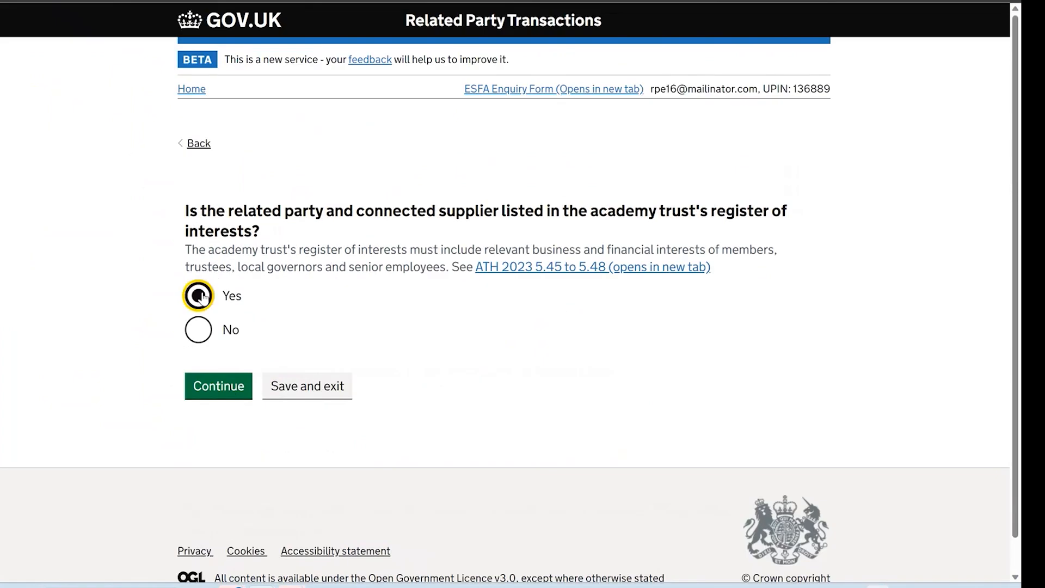
pyautogui.click(210, 536)
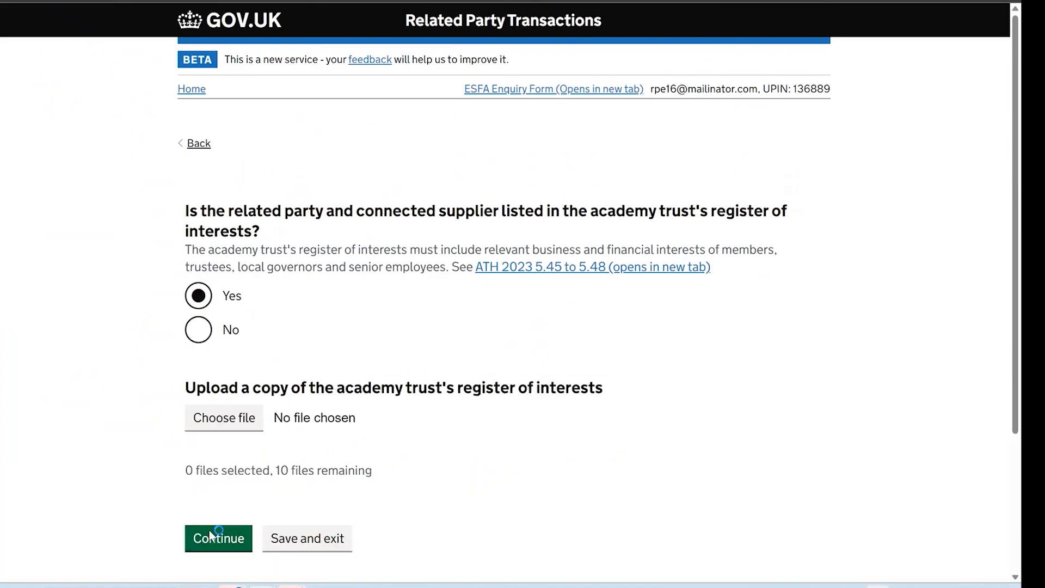
pyautogui.click(199, 277)
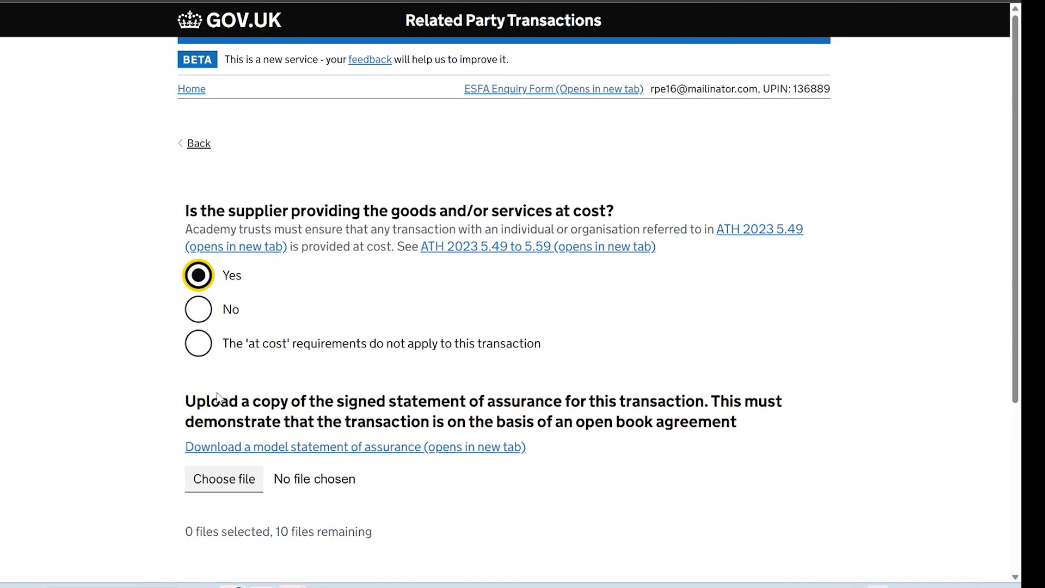
pyautogui.scroll(-2, 226, 500)
pyautogui.click(228, 500)
pyautogui.scroll(-6, 521, 303)
pyautogui.scroll(-4, 521, 303)
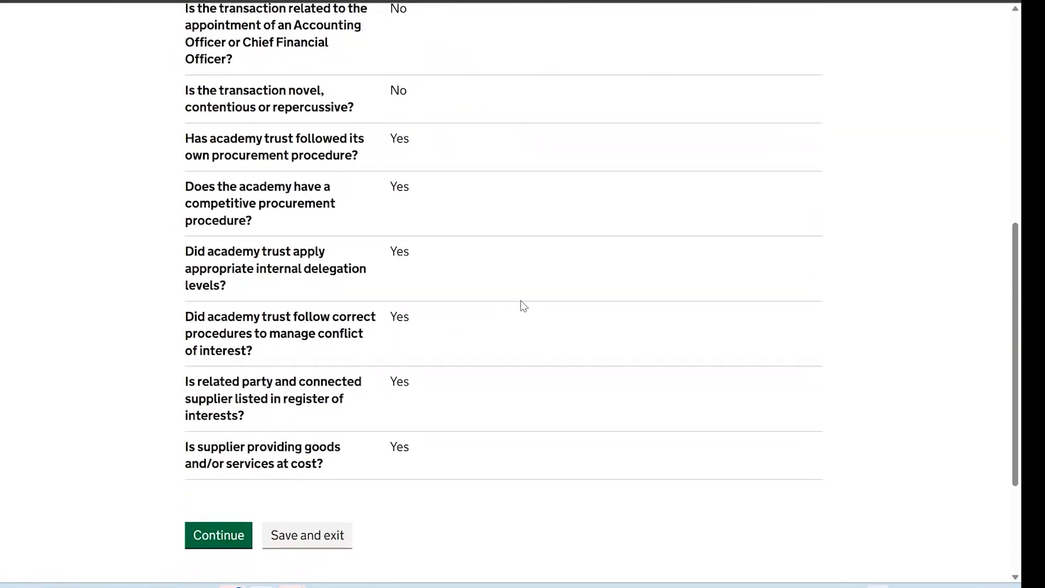
# Accept the answers and enter 'Test' as contact name and position, plus the contact's e-mail and phone
pyautogui.click(233, 469)
pyautogui.scroll(-1, 330, 409)
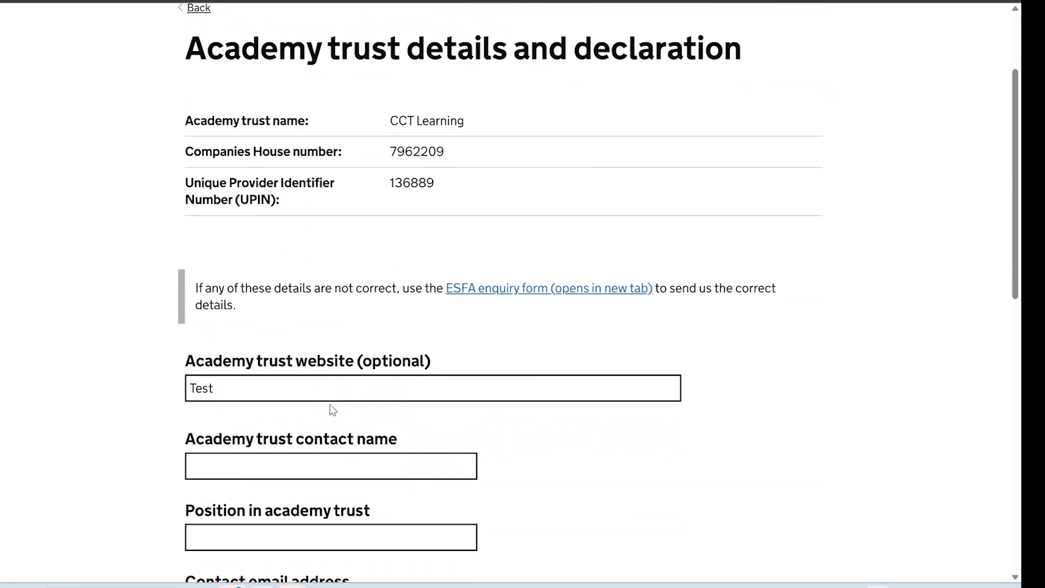
pyautogui.click(329, 453)
pyautogui.write('Test')
pyautogui.scroll(-2, 329, 453)
pyautogui.click(324, 366)
pyautogui.write('Test')
pyautogui.click(327, 440)
pyautogui.write('example@test.com')
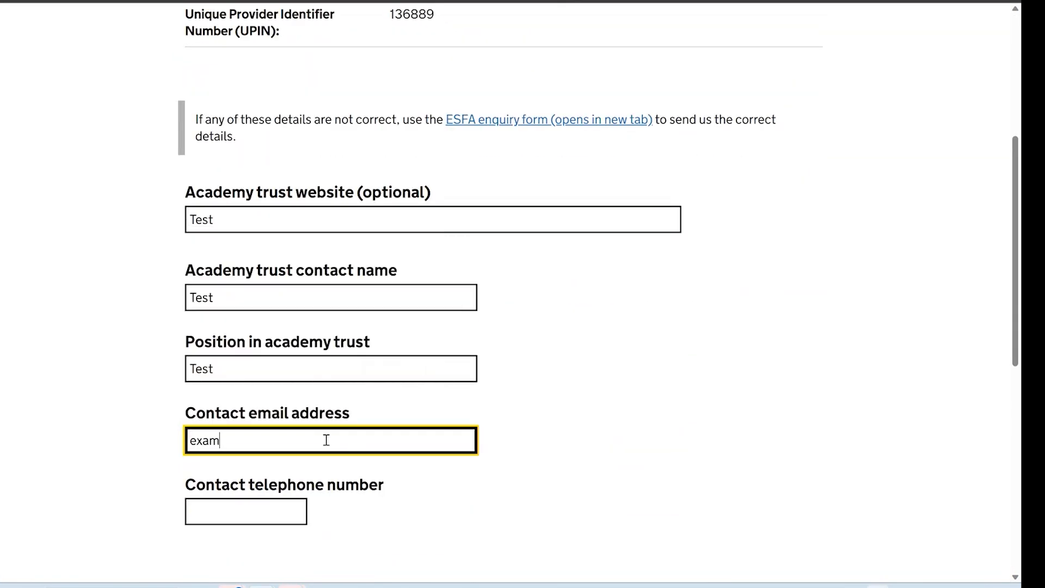
pyautogui.click(293, 512)
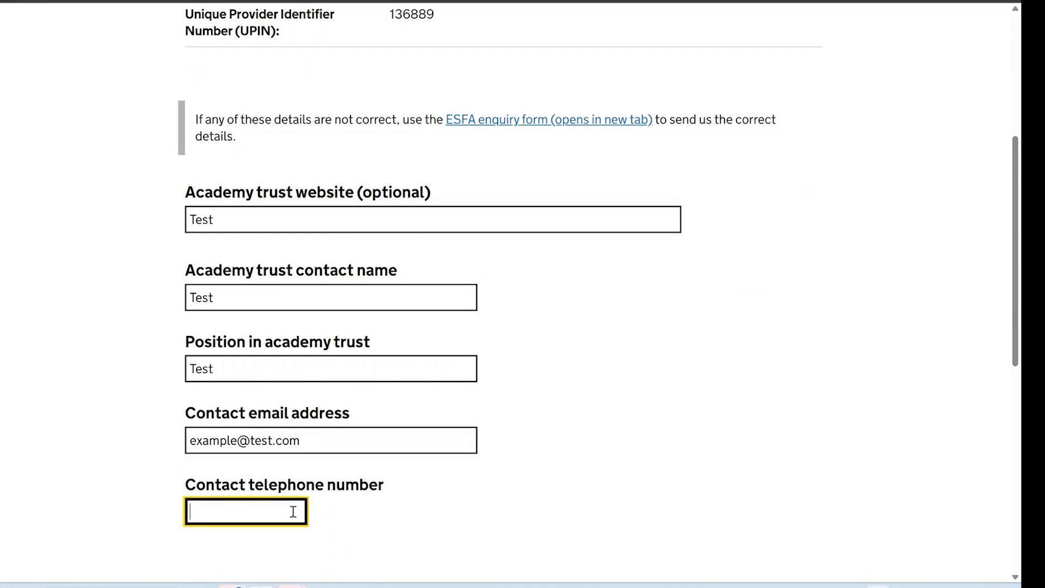
# Tick all four declaration boxes and submit the second transaction
pyautogui.scroll(-4, 293, 512)
pyautogui.click(198, 363)
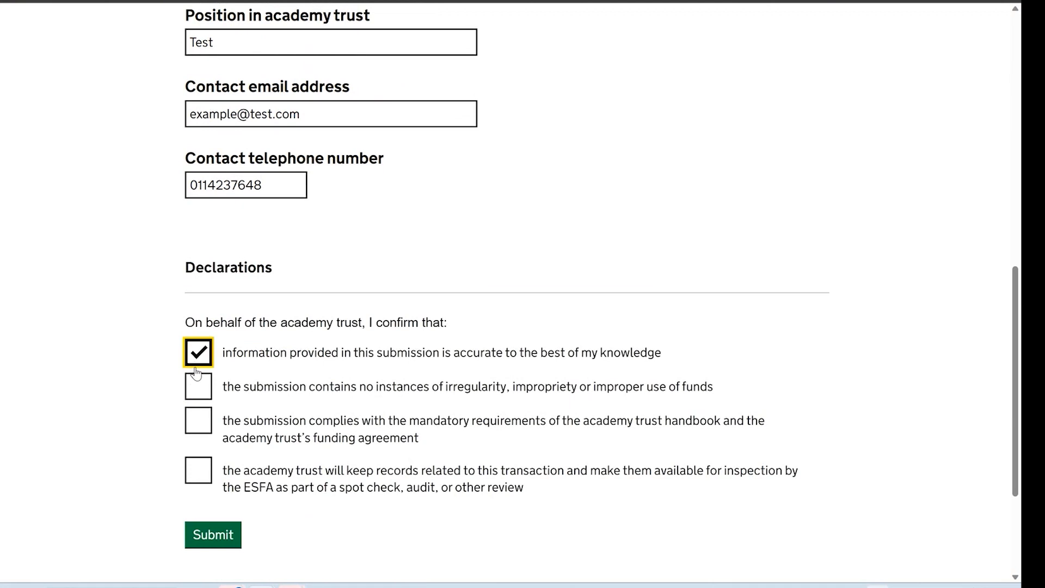
pyautogui.click(198, 387)
pyautogui.click(206, 433)
pyautogui.click(207, 481)
pyautogui.click(217, 534)
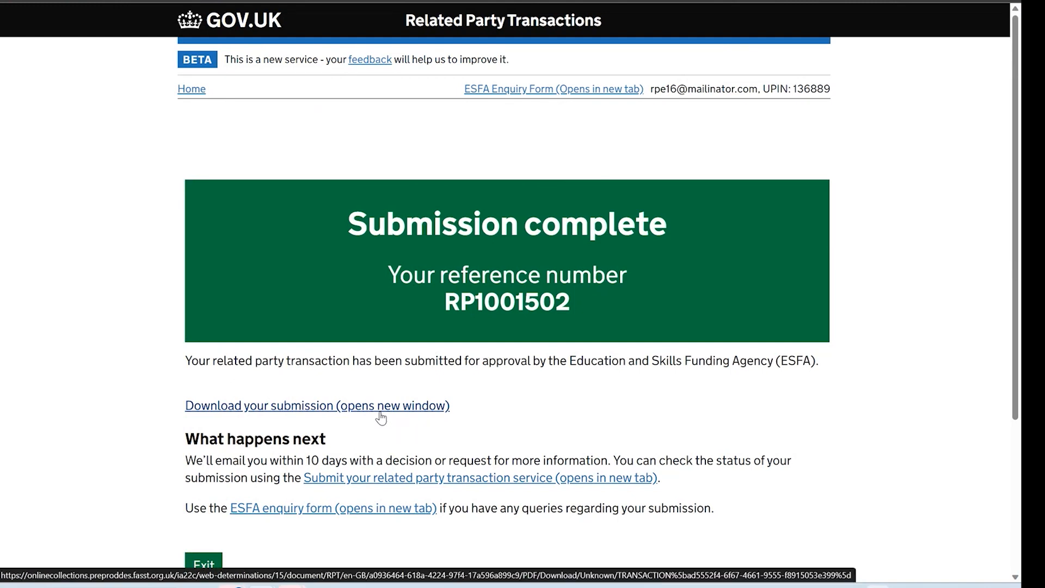
# Download the submission summary PDF, open it and scroll through its contents
pyautogui.click(381, 418)
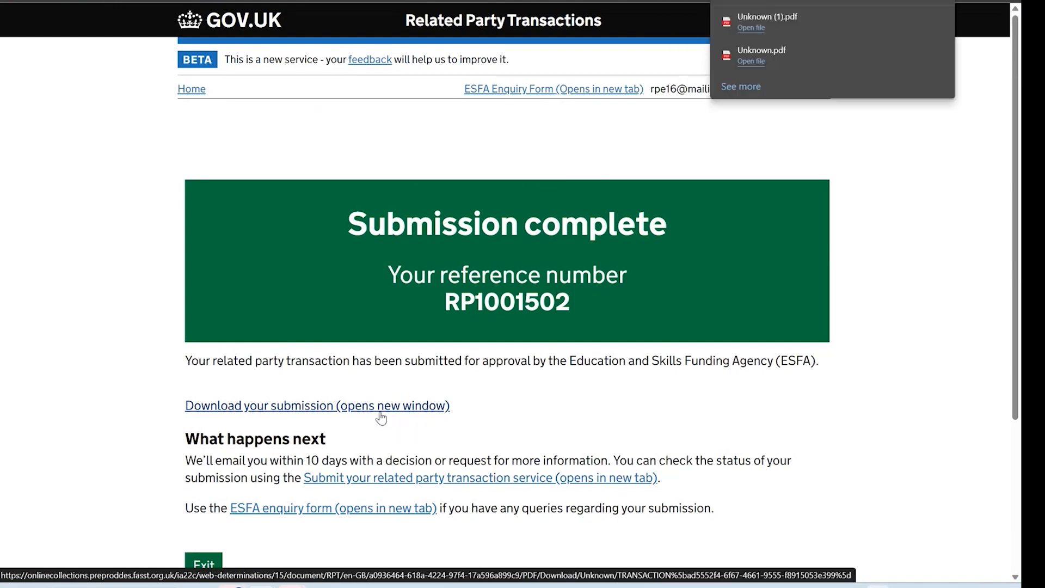
pyautogui.click(753, 29)
pyautogui.scroll(-3, 561, 195)
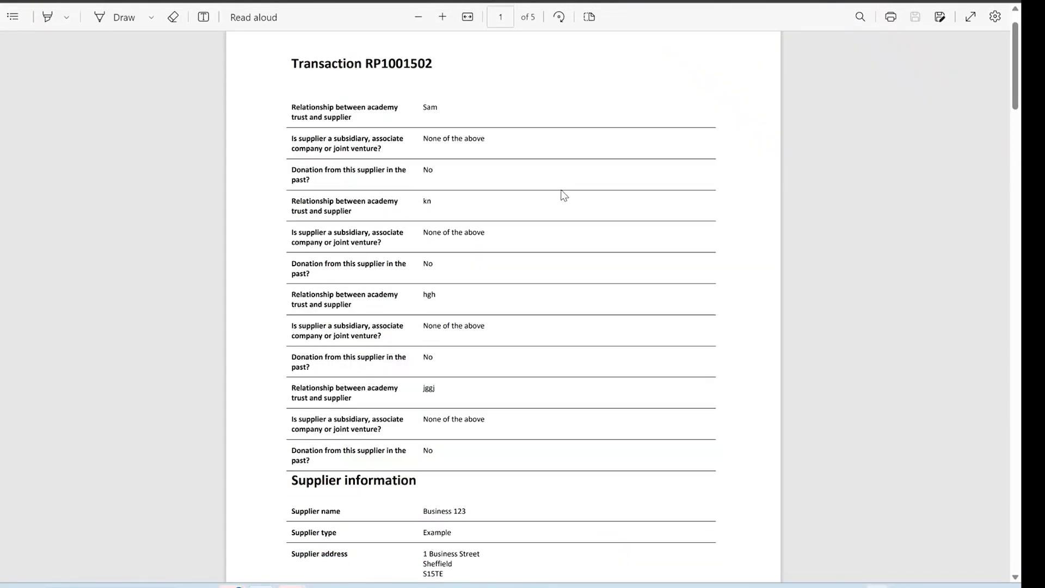
pyautogui.scroll(-6, 564, 195)
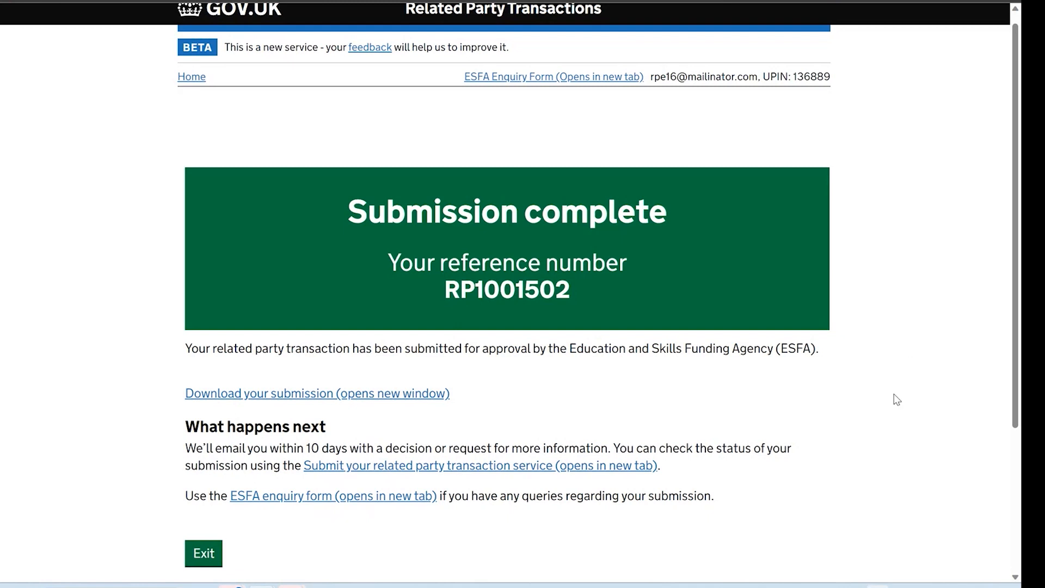
pyautogui.scroll(-1, 887, 416)
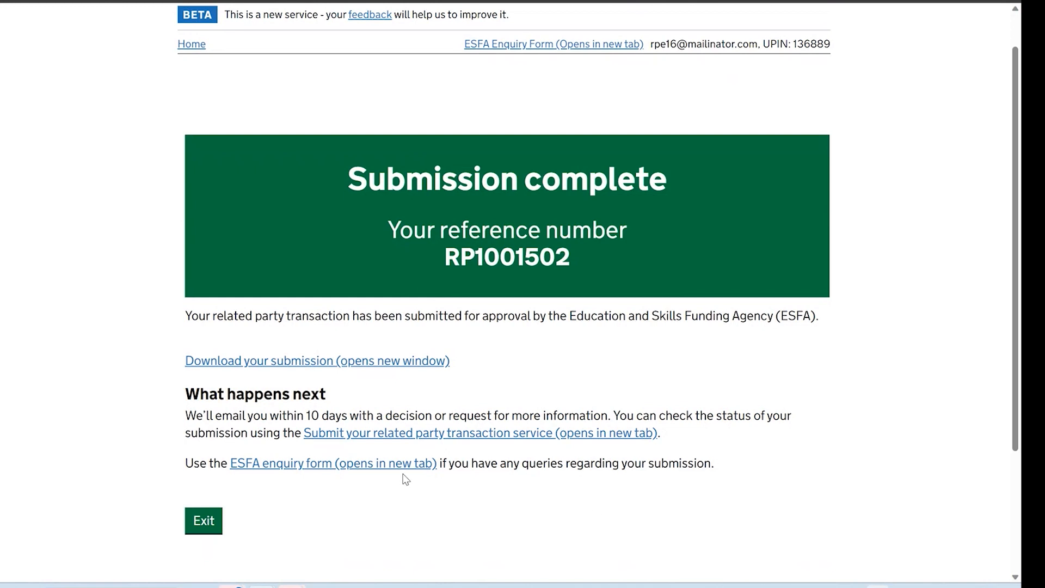
# Open the ESFA enquiry form from the confirmation page and scroll through its Customer type options
pyautogui.click(388, 463)
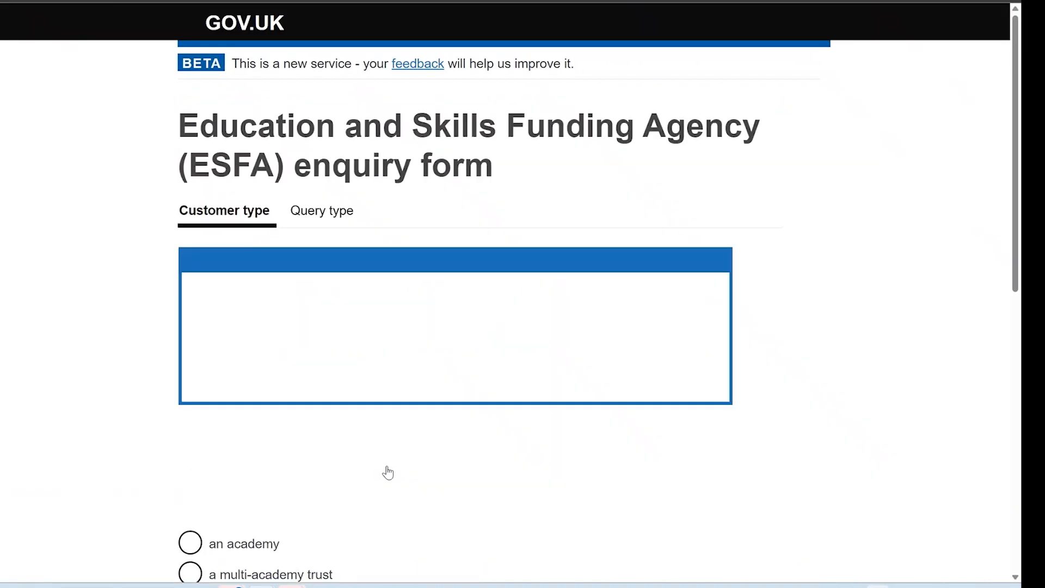
pyautogui.scroll(-2, 563, 465)
pyautogui.scroll(-3, 563, 466)
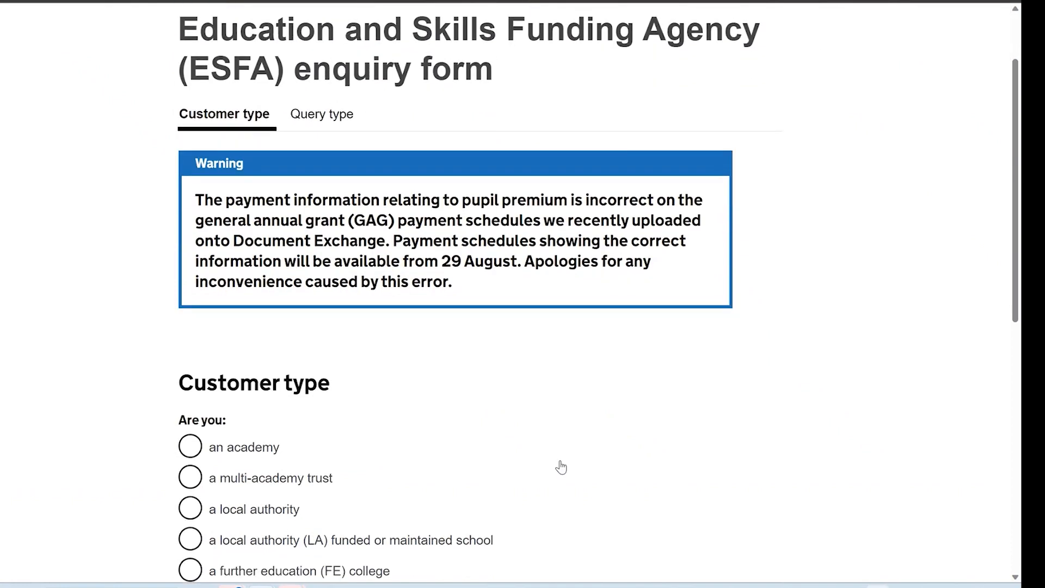
pyautogui.scroll(-5, 560, 467)
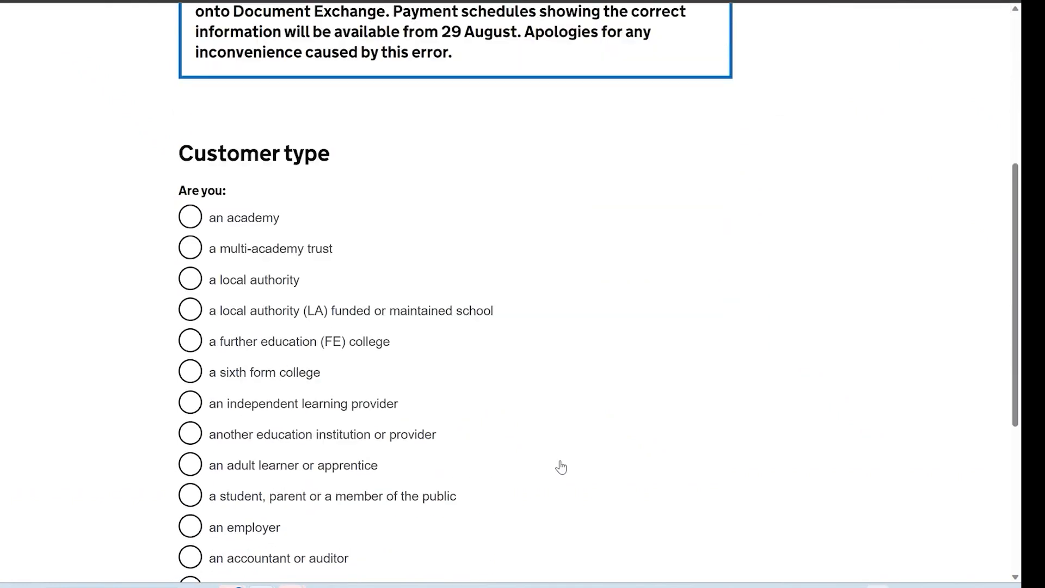
pyautogui.scroll(4, 561, 468)
pyautogui.scroll(5, 560, 467)
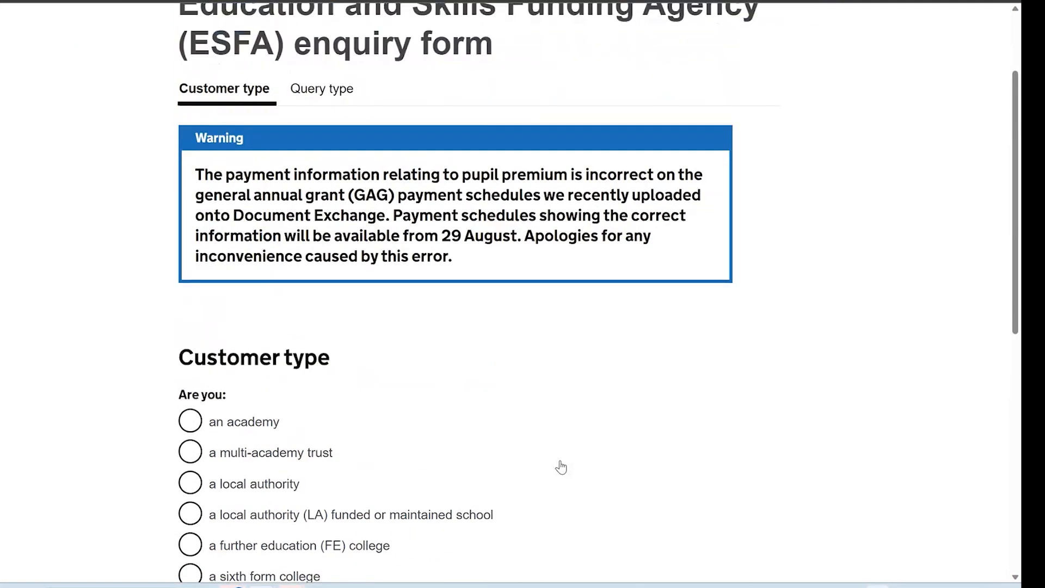